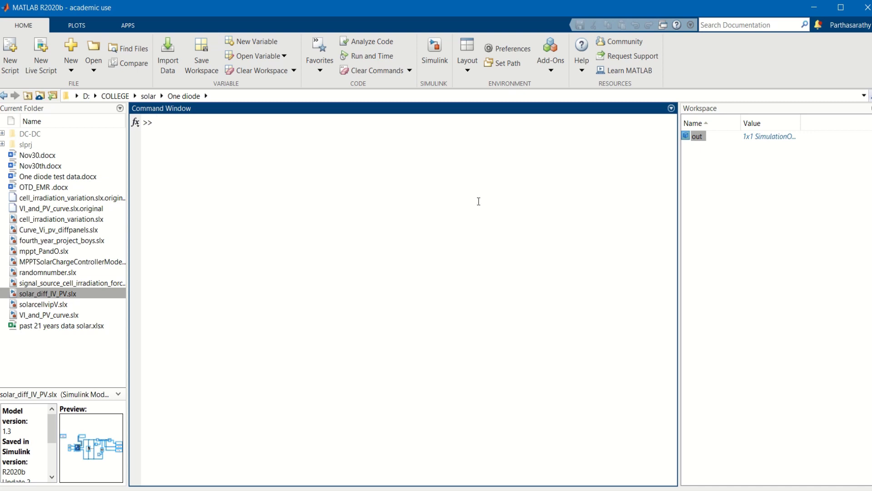
# - Launch Simulink, create a Blank Model, and maximize the untitled model window
pyautogui.click(435, 55)
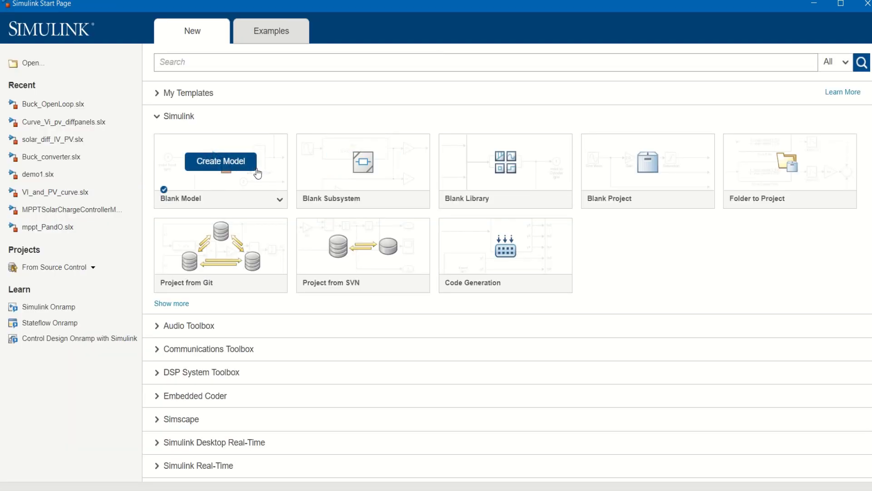
pyautogui.click(256, 171)
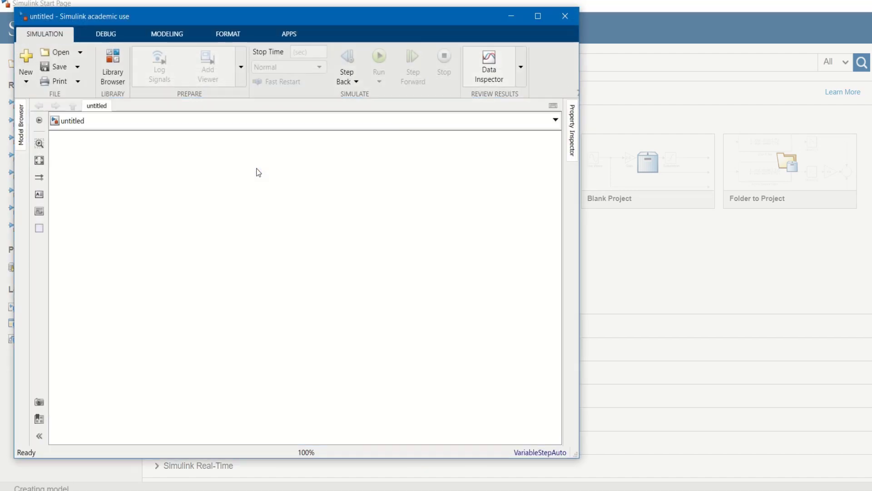
pyautogui.click(536, 15)
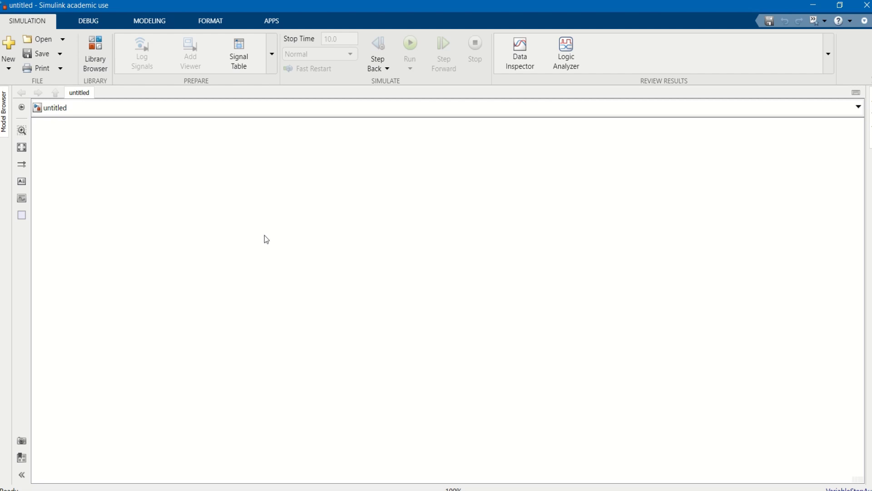
# - Insert a DC Voltage Source and a Mosfet, placing the Mosfet beside the source
pyautogui.doubleClick(239, 275)
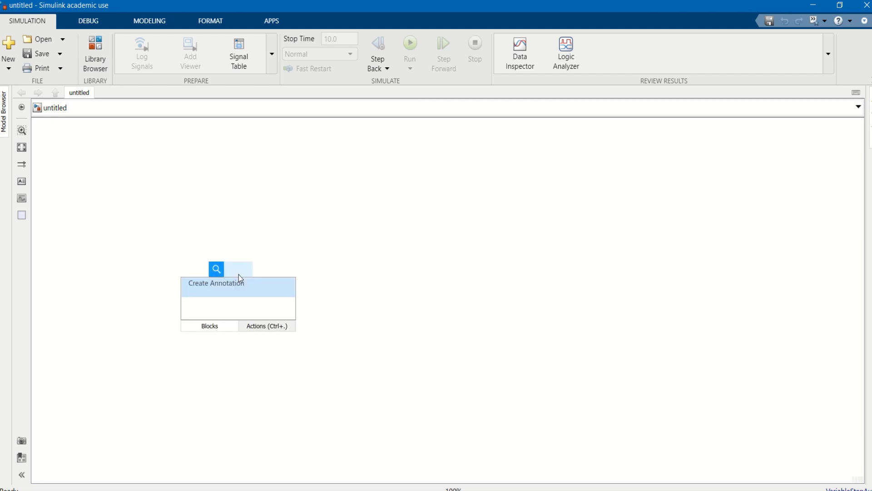
pyautogui.write('dc')
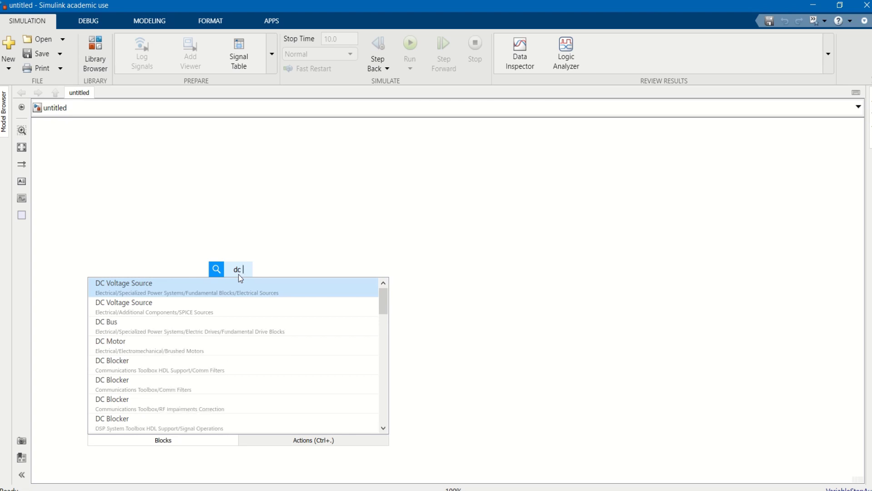
pyautogui.click(237, 286)
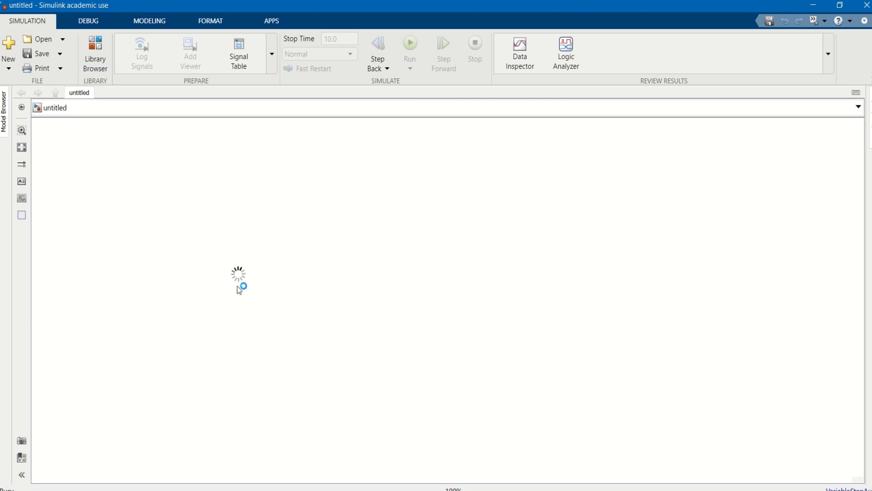
pyautogui.moveTo(198, 290); pyautogui.dragTo(193, 292)
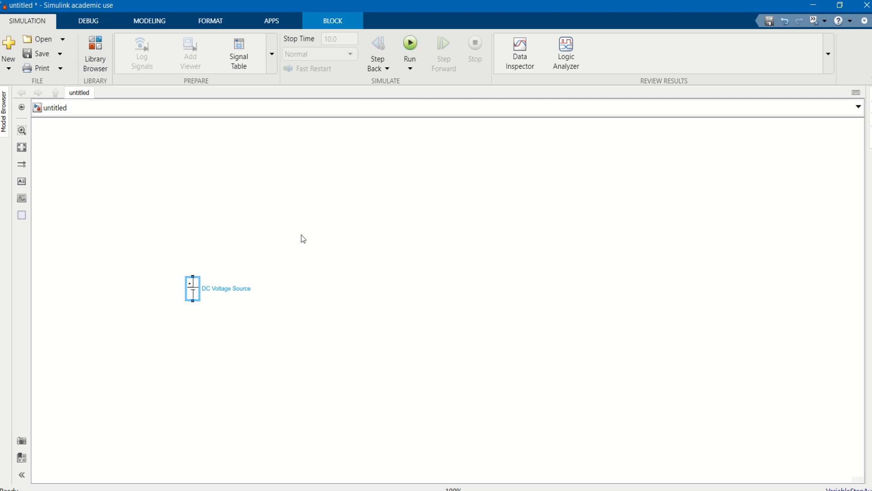
pyautogui.doubleClick(315, 225)
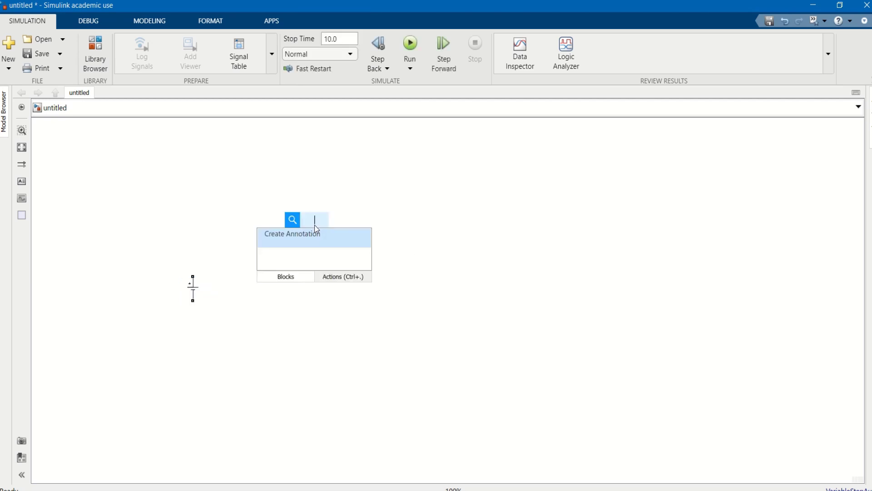
pyautogui.write('mosfet')
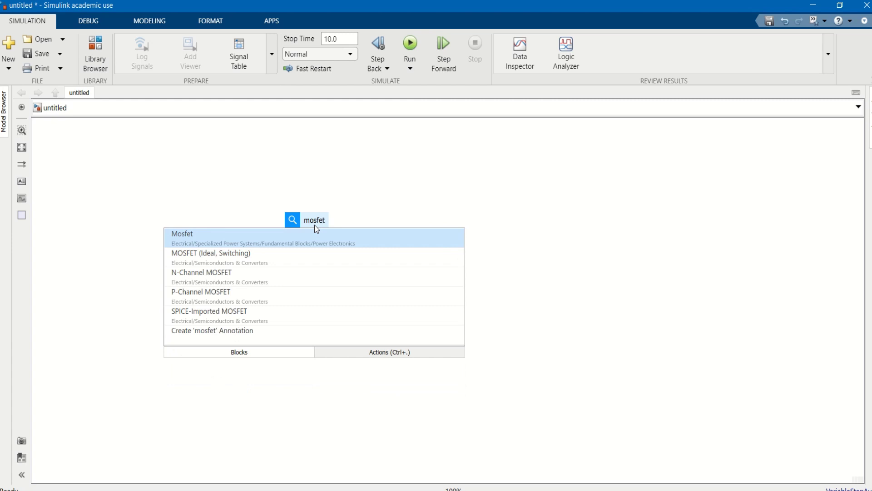
pyautogui.click(314, 235)
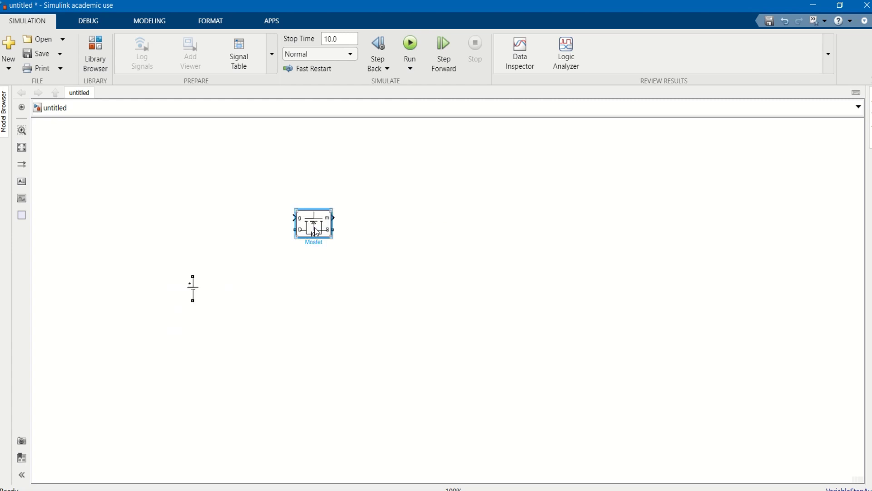
pyautogui.moveTo(316, 231); pyautogui.dragTo(282, 238)
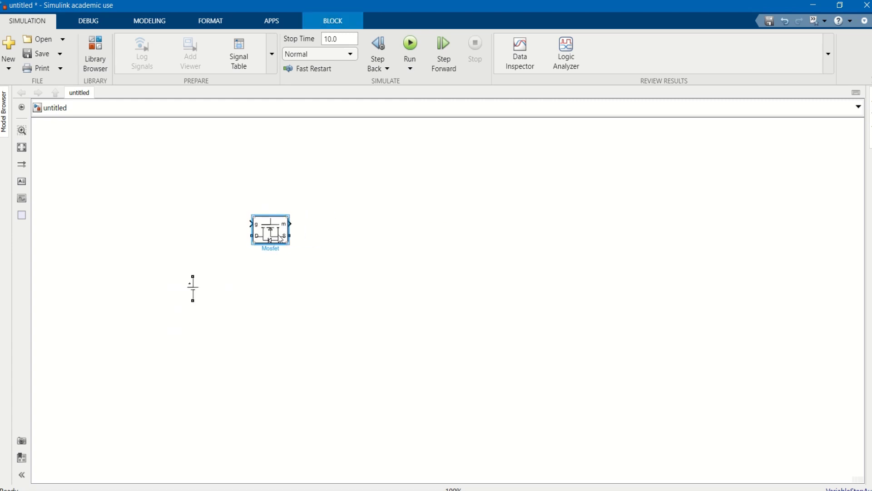
# - Insert a Diode, rotate it vertical, and place it below-right of the Mosfet
pyautogui.doubleClick(380, 282)
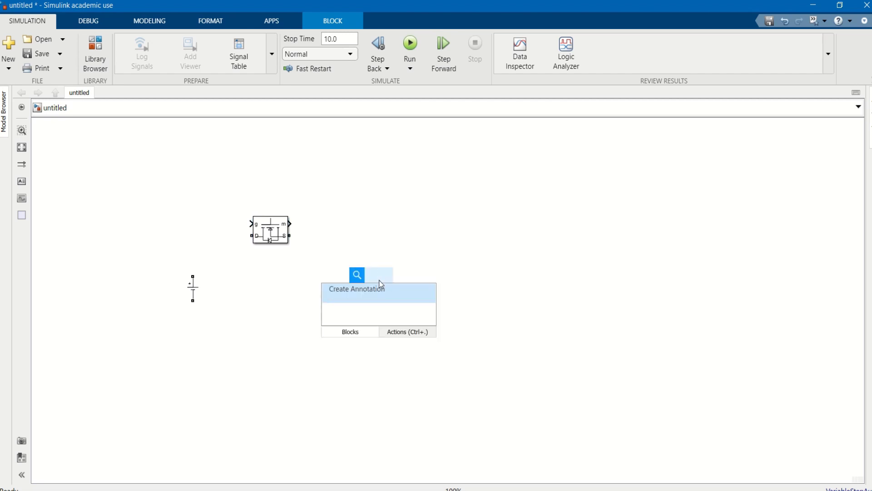
pyautogui.write('diode')
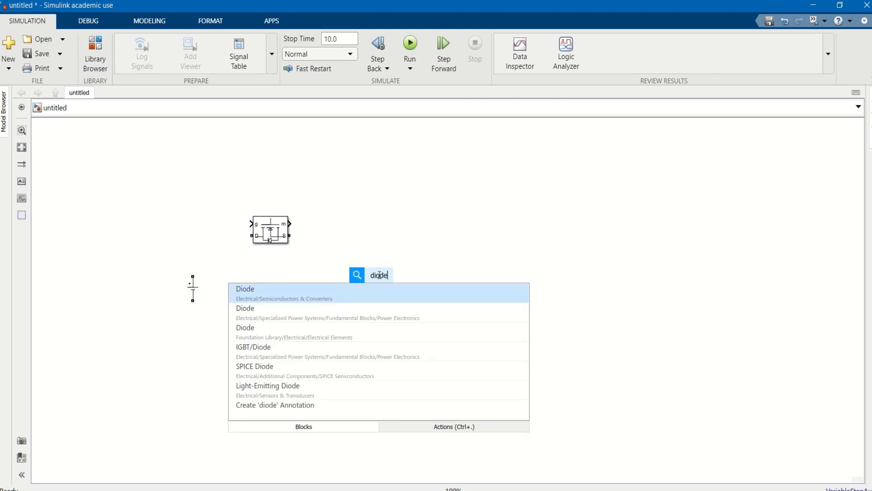
pyautogui.click(369, 315)
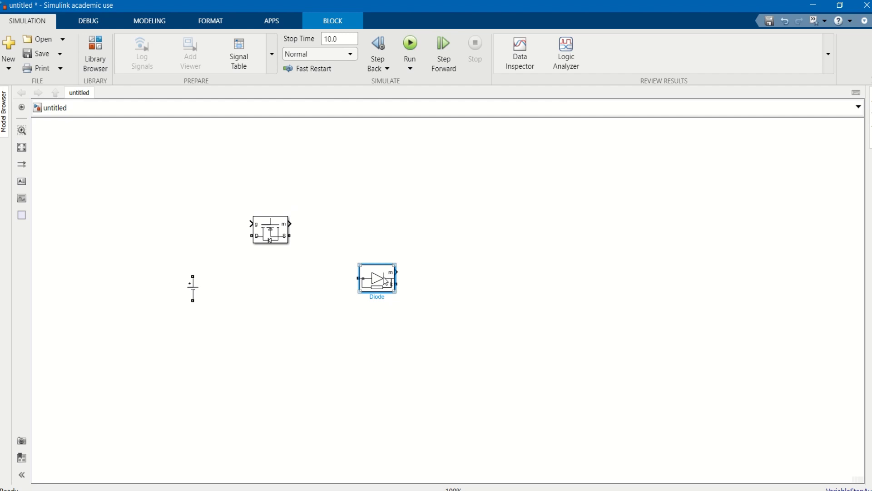
pyautogui.hotkey('ctrl', 'r')
pyautogui.hotkey('ctrl', 'r')
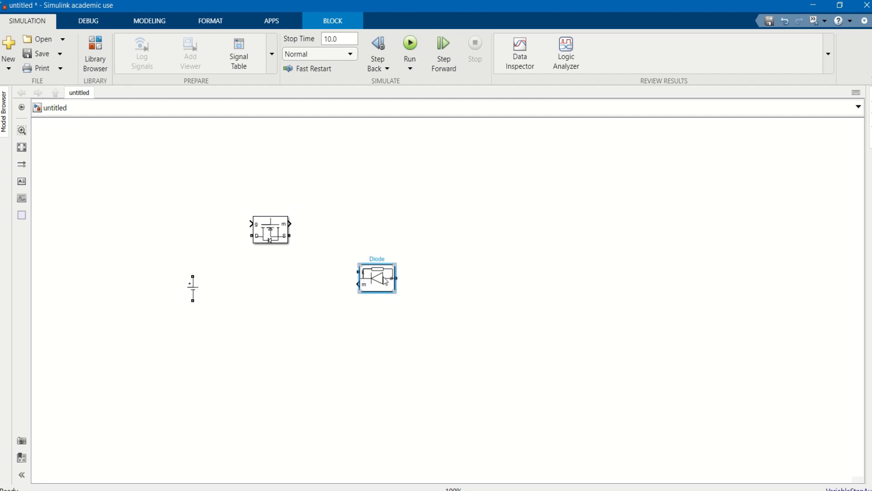
pyautogui.hotkey('ctrl', 'r')
pyautogui.moveTo(385, 280); pyautogui.dragTo(347, 303)
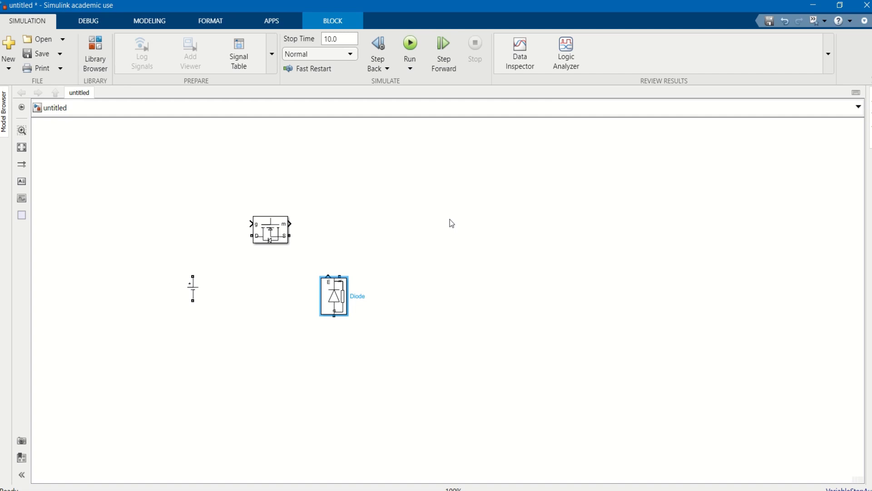
# - Insert a Series RLC Branch and set its branch type to a pure inductor L
pyautogui.doubleClick(439, 242)
pyautogui.write('seri')
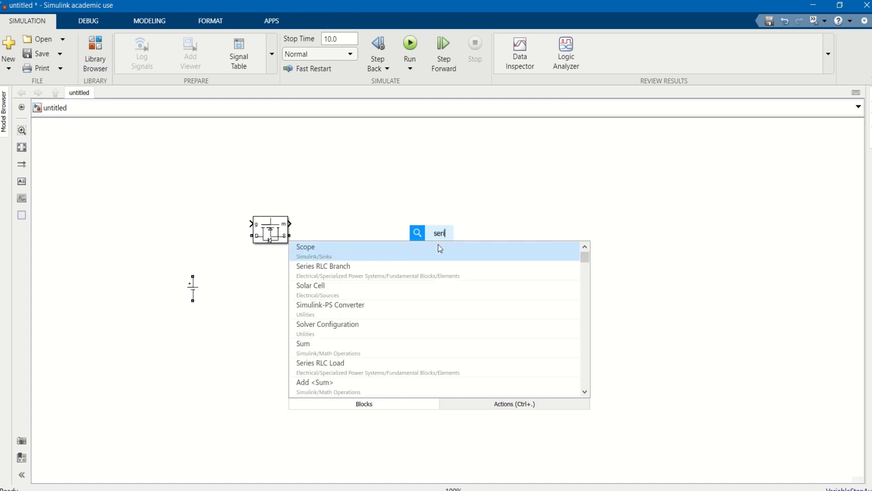
pyautogui.write('es')
pyautogui.press('Return')
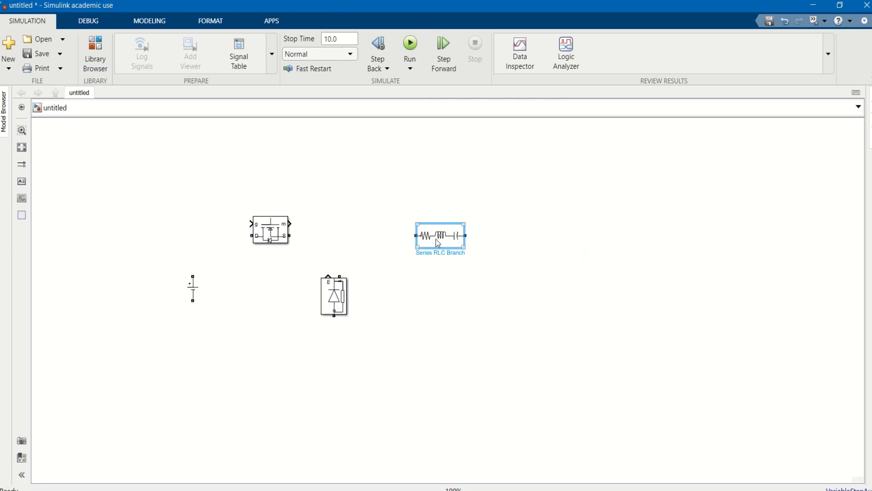
pyautogui.moveTo(431, 234); pyautogui.dragTo(414, 234)
pyautogui.doubleClick(429, 234)
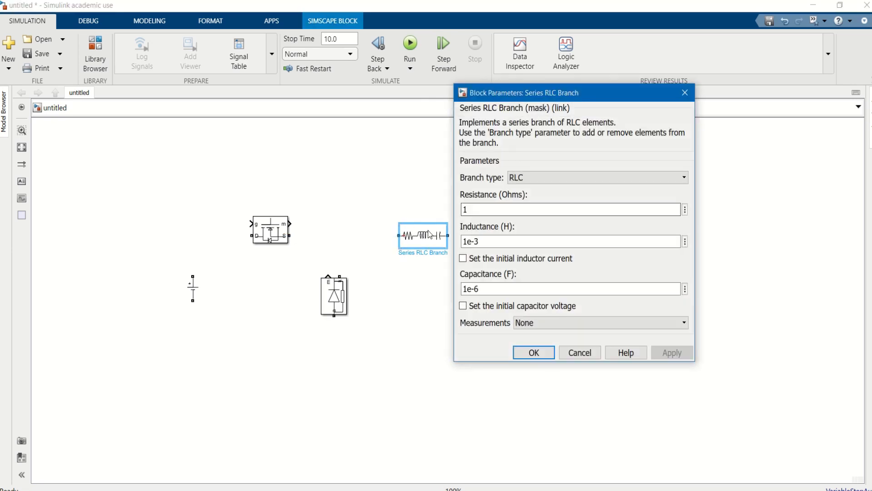
pyautogui.click(648, 173)
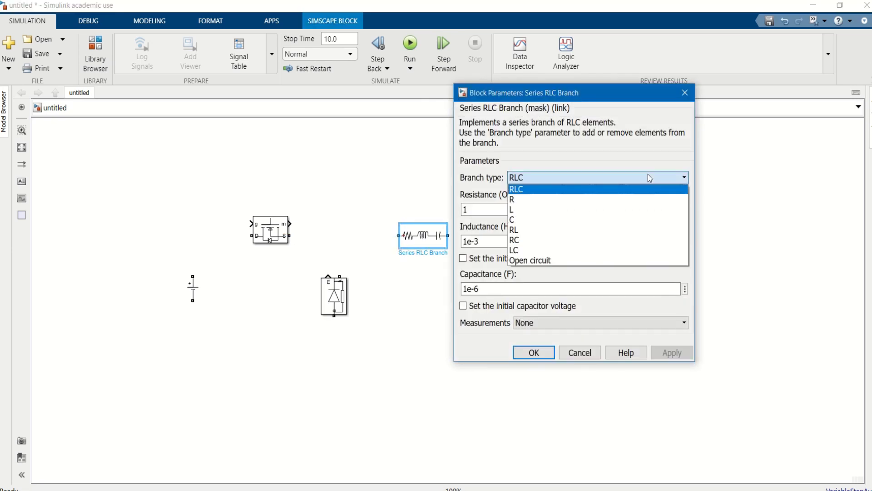
pyautogui.click(573, 215)
pyautogui.click(665, 275)
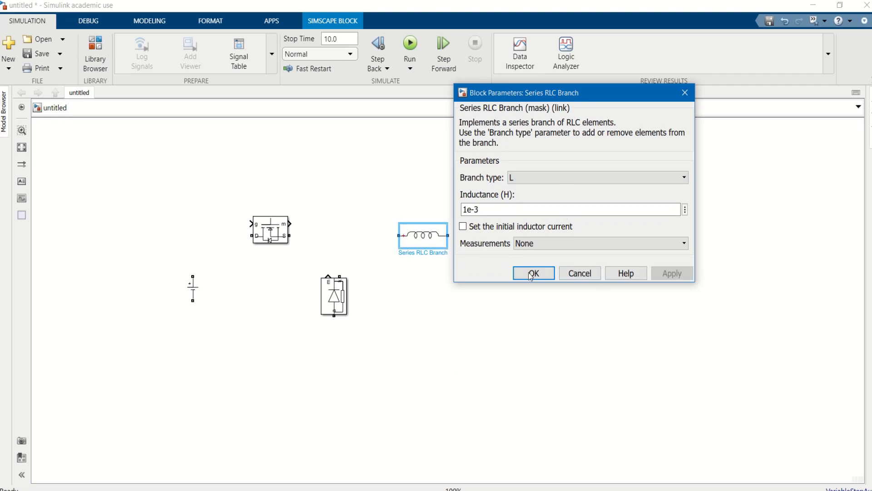
pyautogui.click(533, 273)
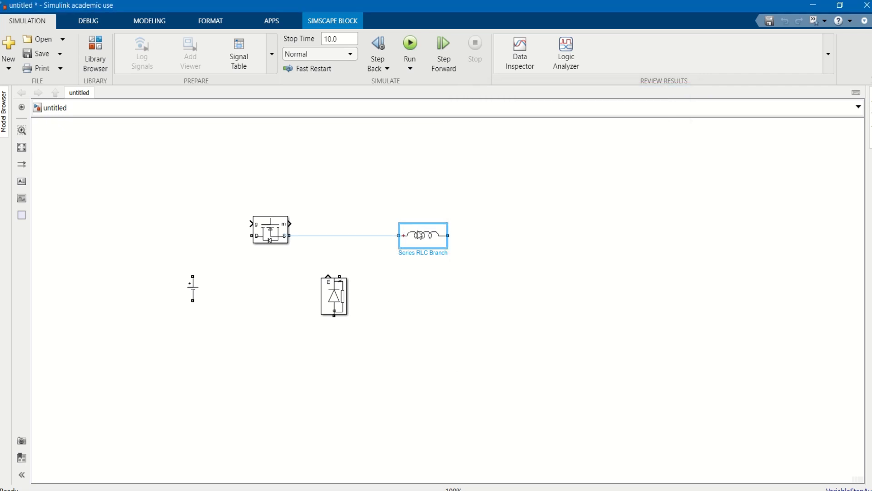
# - Duplicate the inductor as a pure capacitor C branch, rotated vertical at the Diode's level
pyautogui.click(421, 236)
pyautogui.moveTo(421, 236); pyautogui.dragTo(503, 299)
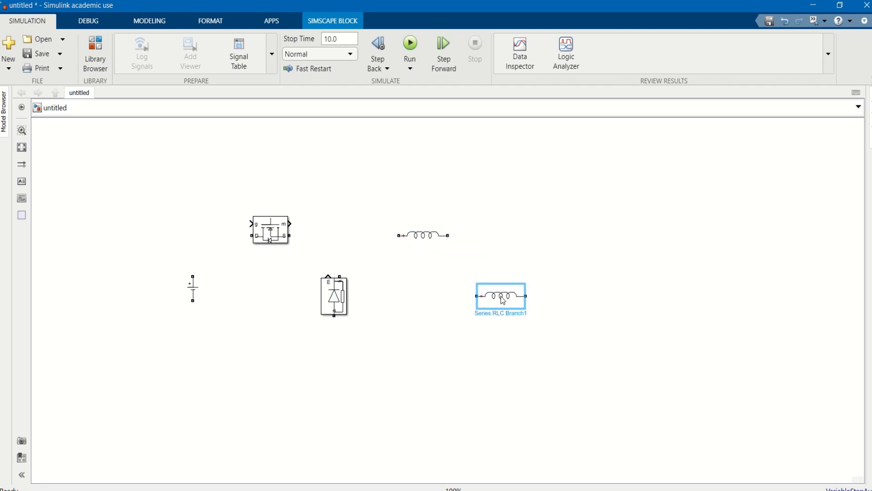
pyautogui.doubleClick(502, 300)
pyautogui.click(651, 271)
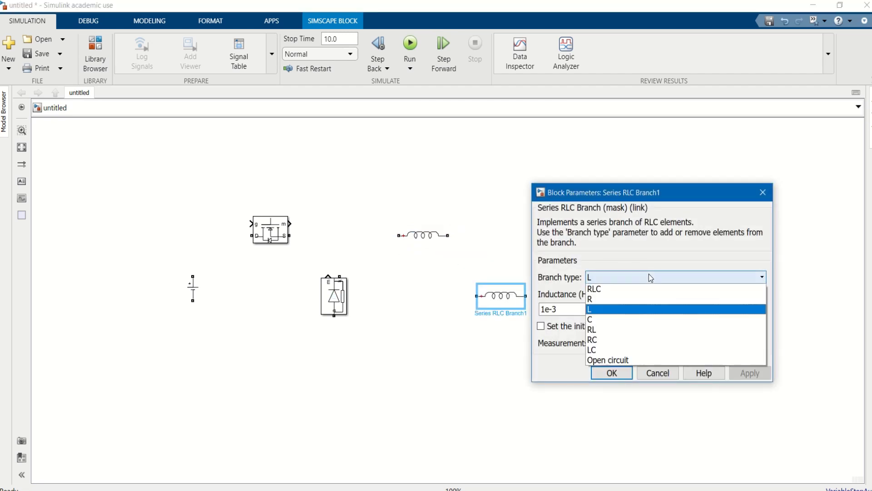
pyautogui.click(607, 319)
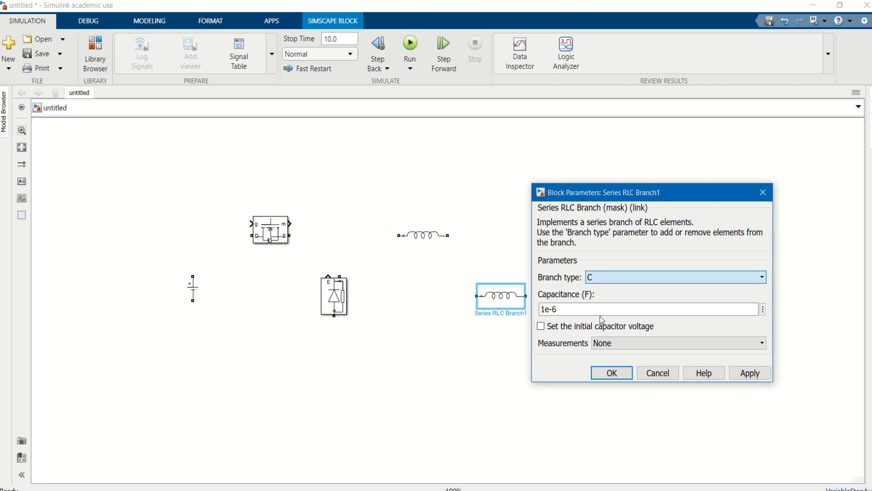
pyautogui.click(747, 375)
pyautogui.click(611, 372)
pyautogui.moveTo(495, 297); pyautogui.dragTo(494, 285)
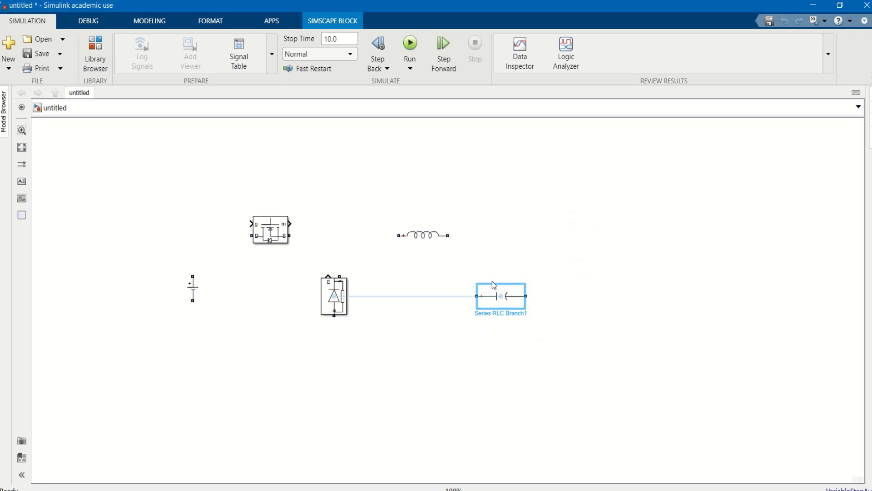
pyautogui.click(495, 285)
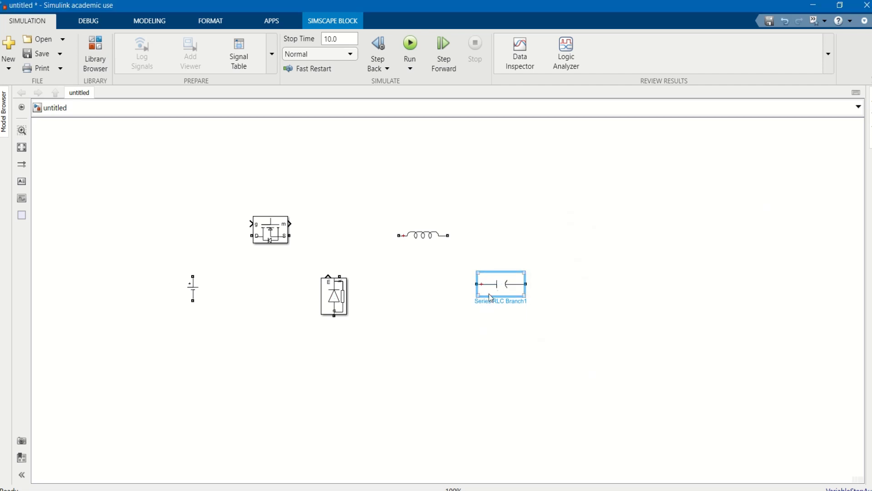
pyautogui.hotkey('ctrl', 'r')
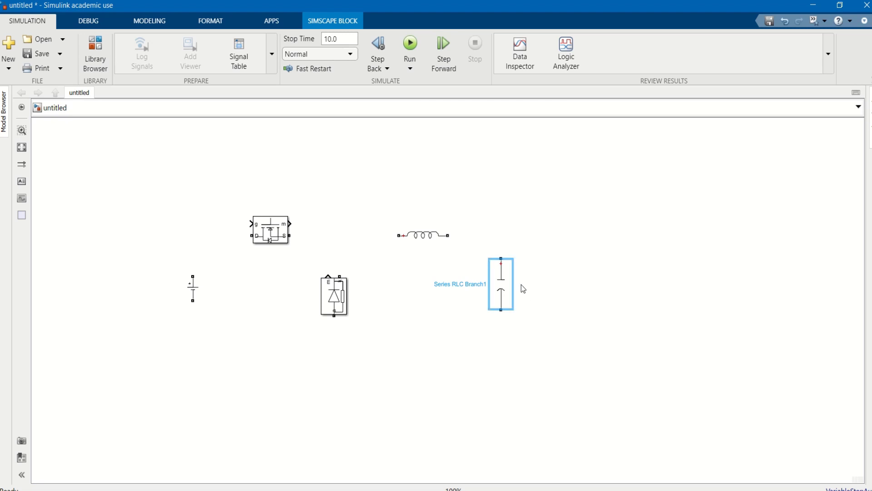
# - Copy the capacitor to the right and set that branch type to resistor R
pyautogui.moveTo(509, 285)
pyautogui.mouseDown()
pyautogui.moveTo(500, 287)
pyautogui.moveTo(603, 295)
pyautogui.mouseUp()
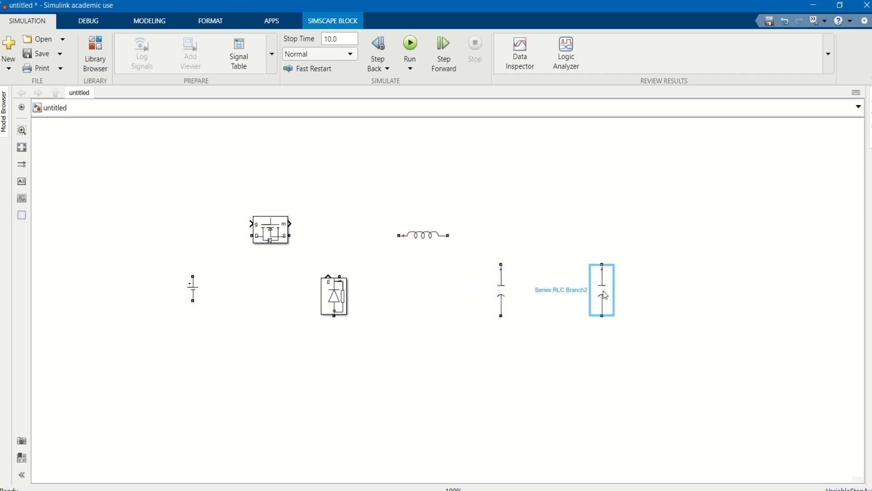
pyautogui.doubleClick(604, 294)
pyautogui.click(695, 272)
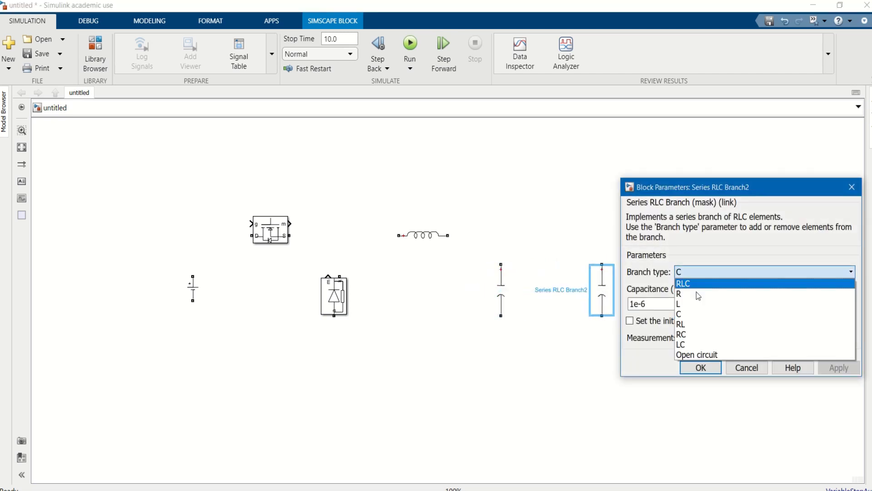
pyautogui.click(693, 294)
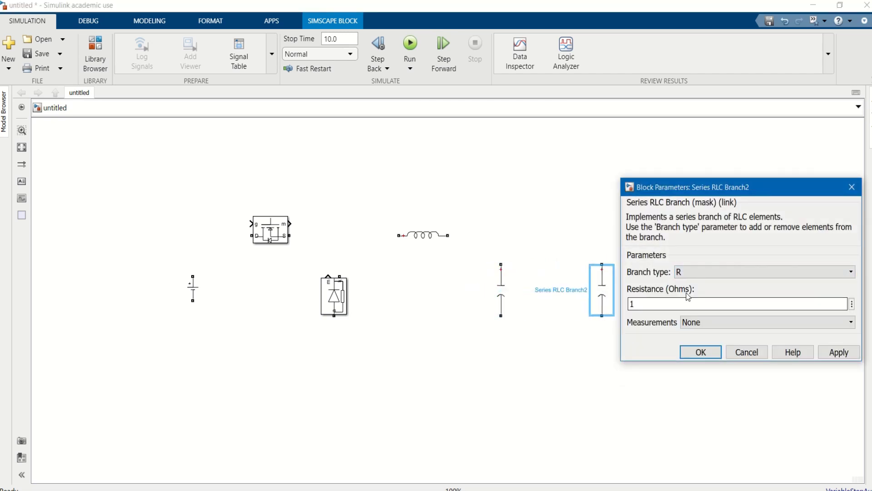
pyautogui.click(833, 352)
pyautogui.click(699, 353)
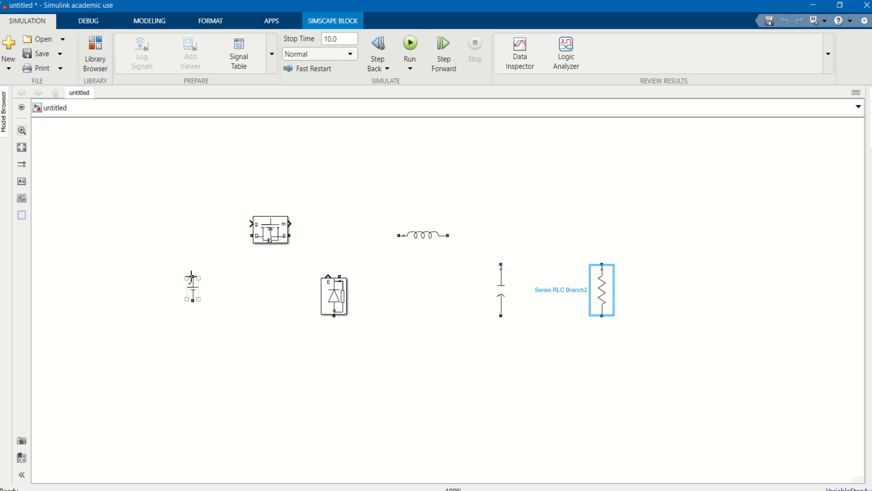
# - Wire the battery to the MOSFET and diode, and the MOSFET to the diode and inductor
pyautogui.moveTo(192, 276); pyautogui.dragTo(252, 235)
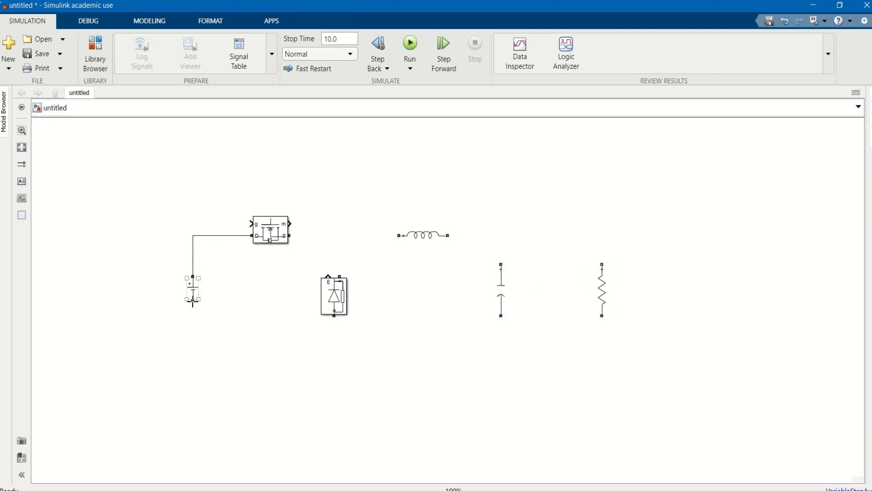
pyautogui.moveTo(193, 300)
pyautogui.mouseDown()
pyautogui.moveTo(309, 337)
pyautogui.moveTo(334, 316)
pyautogui.mouseUp()
pyautogui.moveTo(267, 324); pyautogui.dragTo(265, 346)
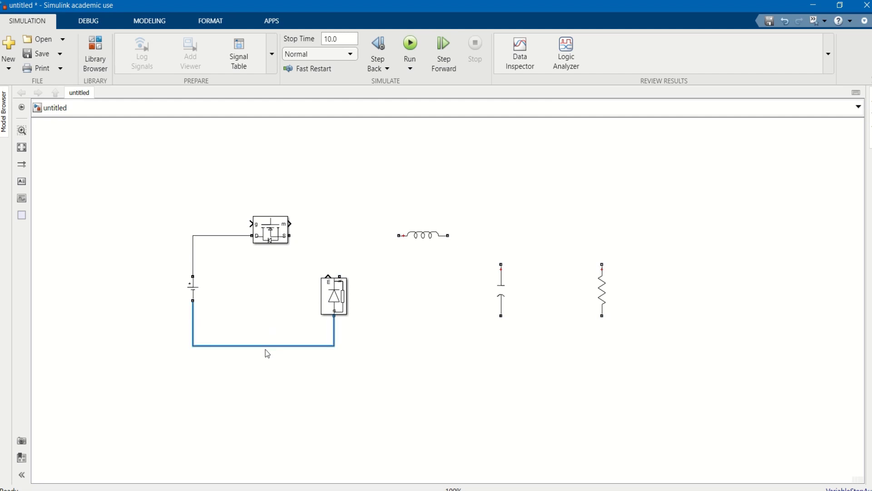
pyautogui.moveTo(289, 235); pyautogui.dragTo(340, 277)
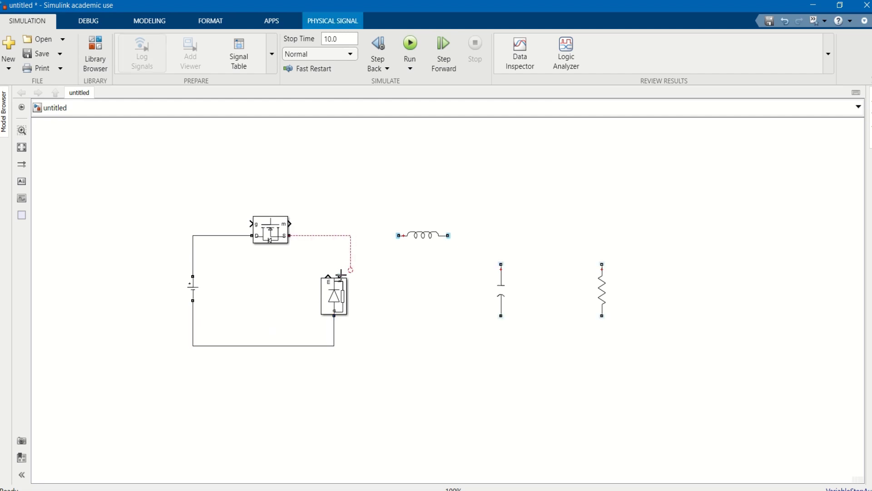
pyautogui.moveTo(398, 235); pyautogui.dragTo(338, 236)
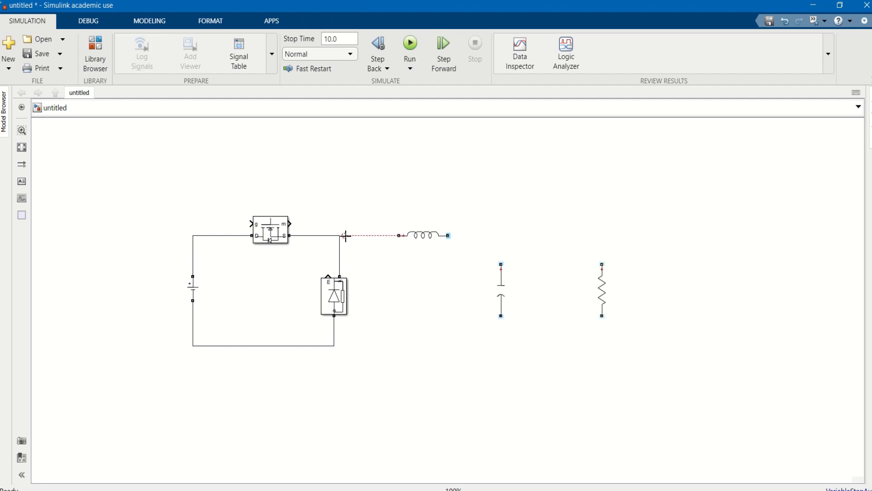
# - Wire the inductor to the capacitor, and connect capacitor and resistor to the top and return wires
pyautogui.moveTo(448, 235); pyautogui.dragTo(500, 266)
pyautogui.moveTo(501, 316); pyautogui.dragTo(334, 346)
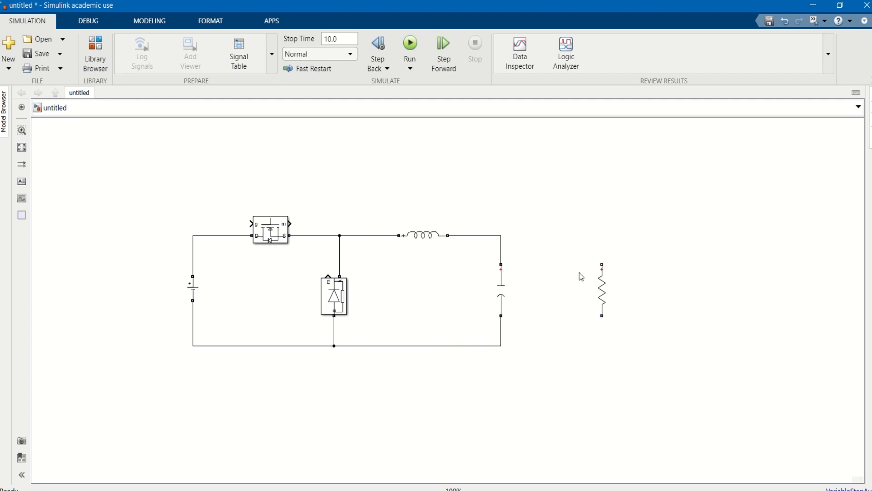
pyautogui.moveTo(600, 263); pyautogui.dragTo(536, 236)
pyautogui.moveTo(601, 313)
pyautogui.mouseDown()
pyautogui.moveTo(587, 308)
pyautogui.moveTo(495, 343)
pyautogui.moveTo(501, 345)
pyautogui.mouseUp()
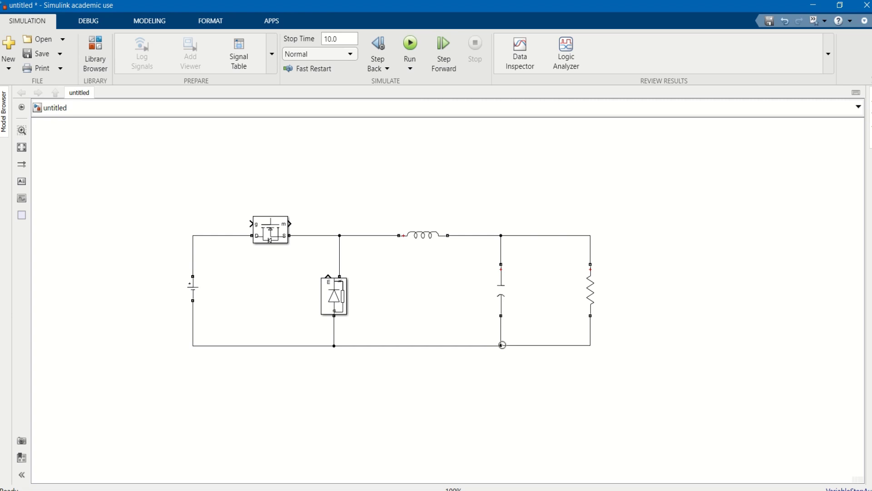
# - Insert a Pulse Generator and place it above the MOSFET gate
pyautogui.doubleClick(329, 190)
pyautogui.write('pul')
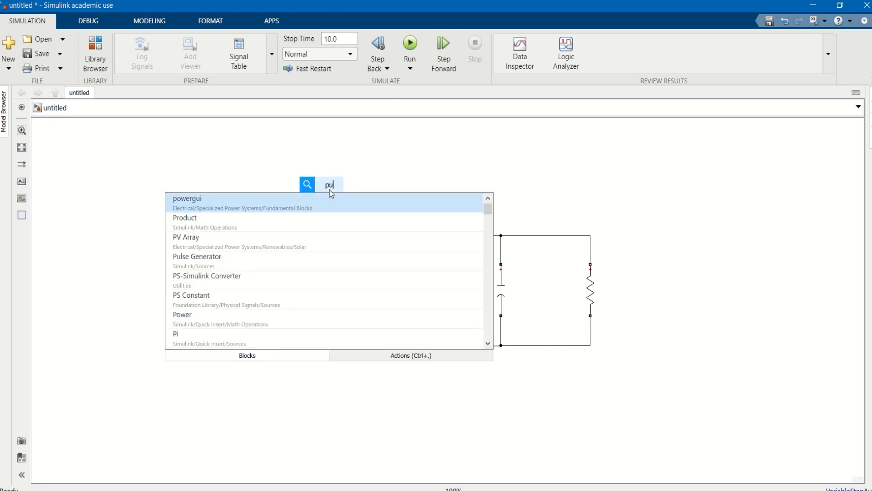
pyautogui.write('se')
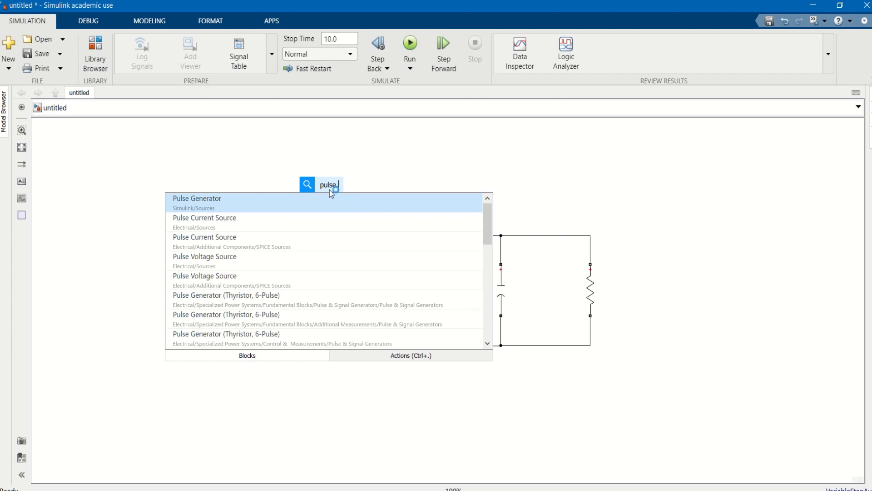
pyautogui.press('Return')
pyautogui.moveTo(329, 190)
pyautogui.mouseDown()
pyautogui.moveTo(190, 198)
pyautogui.moveTo(212, 189)
pyautogui.moveTo(249, 227)
pyautogui.mouseUp()
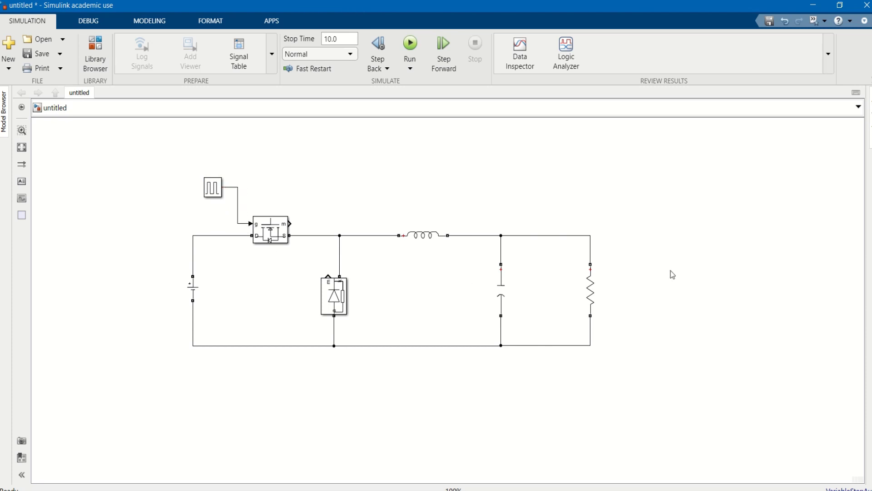
pyautogui.doubleClick(688, 305)
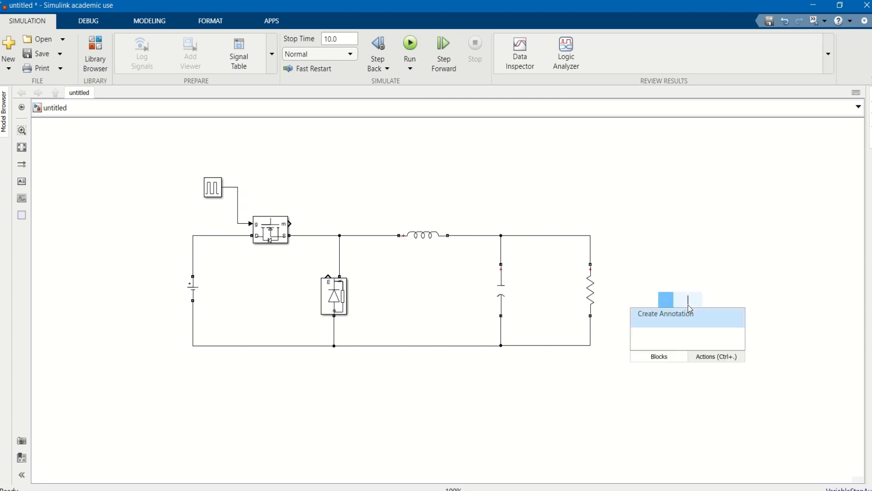
pyautogui.write('volt')
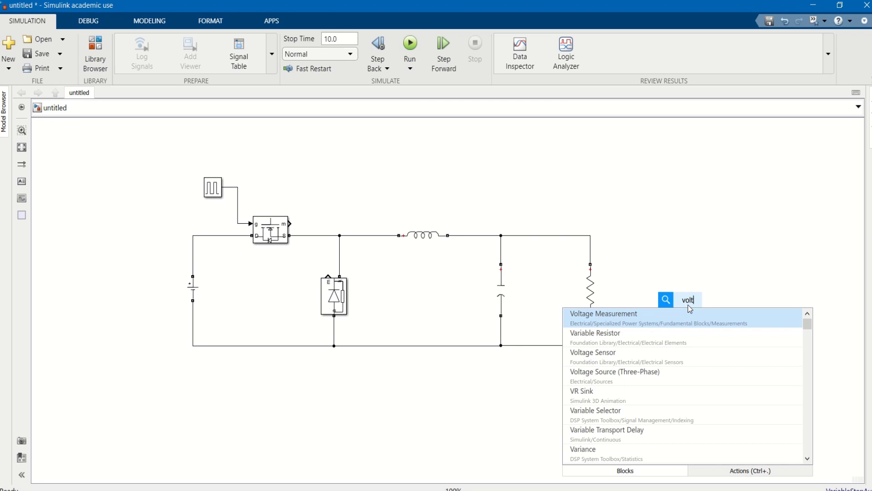
pyautogui.write('age')
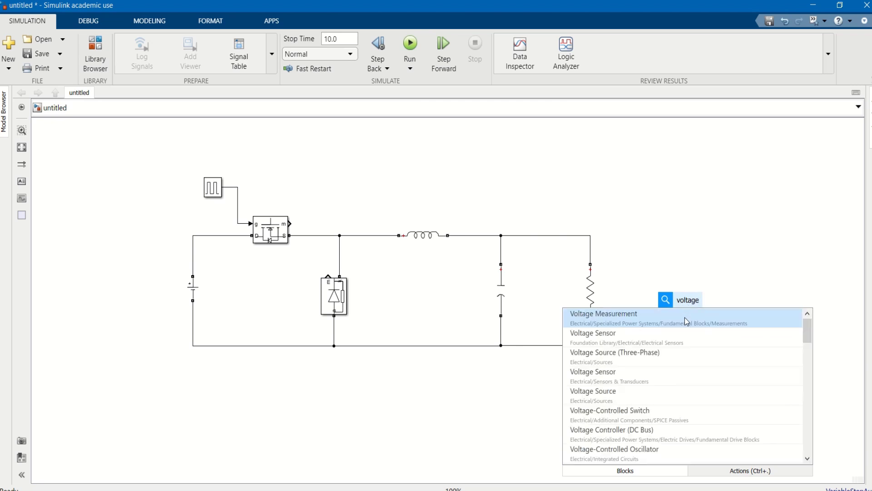
# - Place a Voltage Measurement beside the resistor and wire its minus input to the resistor bottom
pyautogui.click(684, 317)
pyautogui.moveTo(684, 300)
pyautogui.mouseDown()
pyautogui.moveTo(649, 289)
pyautogui.moveTo(592, 237)
pyautogui.mouseUp()
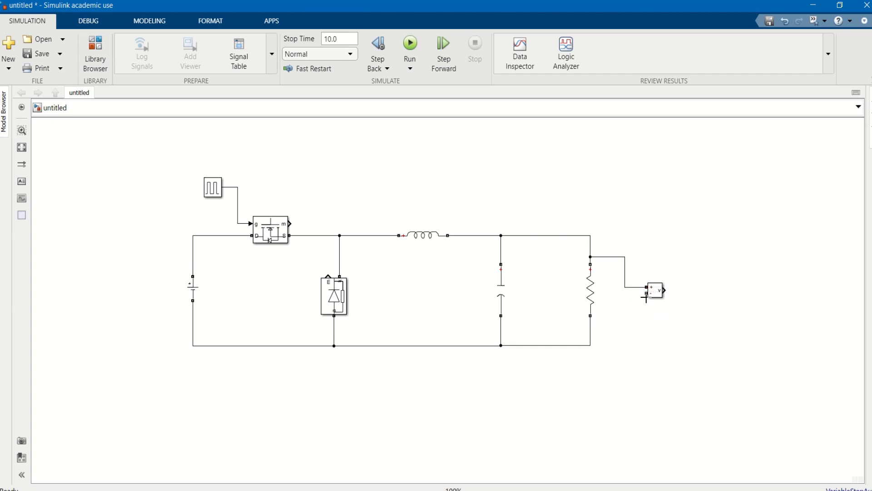
pyautogui.moveTo(645, 297); pyautogui.dragTo(590, 323)
# - Insert a Scope and place it at the Voltage Measurement output
pyautogui.doubleClick(647, 369)
pyautogui.write('s')
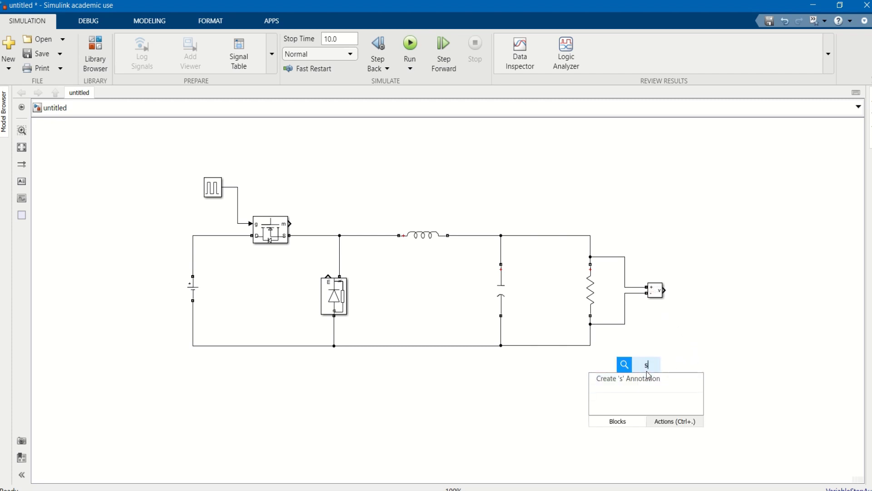
pyautogui.write('cope')
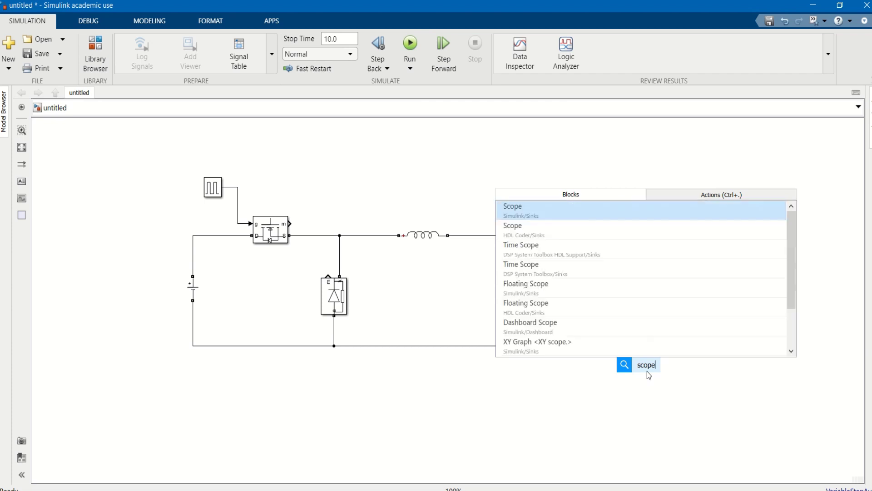
pyautogui.press('Return')
pyautogui.moveTo(647, 372); pyautogui.dragTo(719, 295)
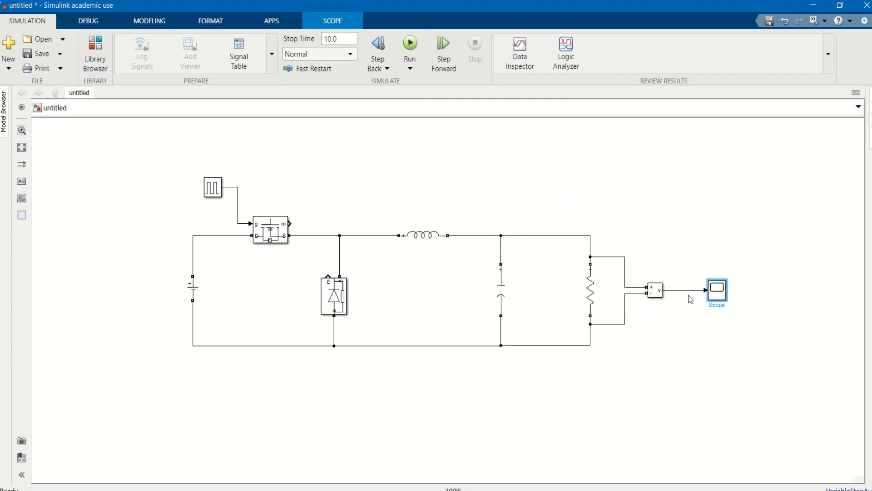
# - Place a powergui block top-left and set its simulation type to Discrete (50e-6 s)
pyautogui.doubleClick(120, 176)
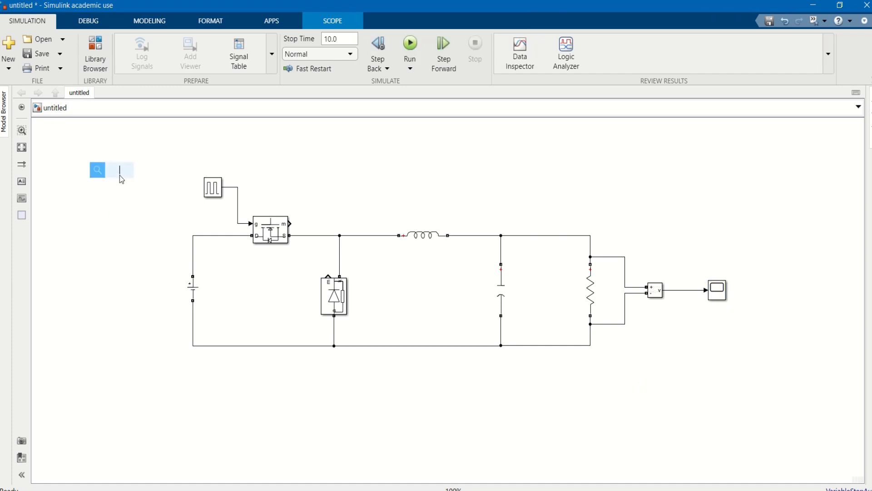
pyautogui.write('power')
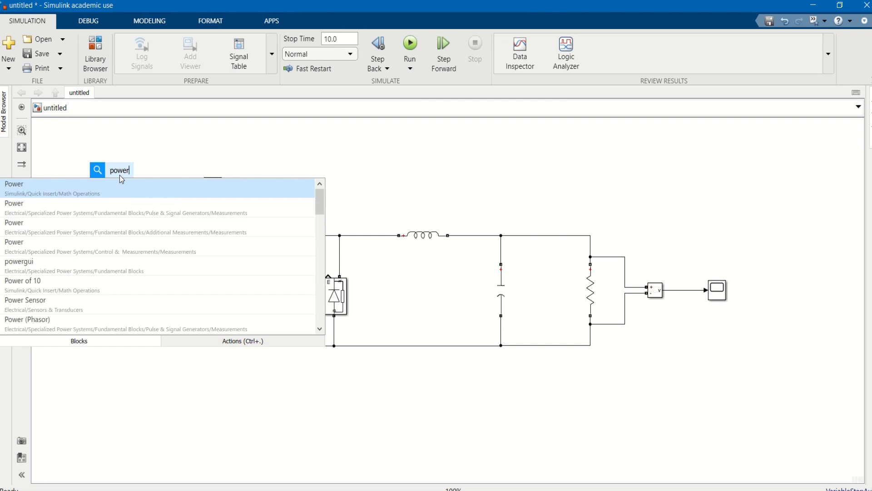
pyautogui.write('gui')
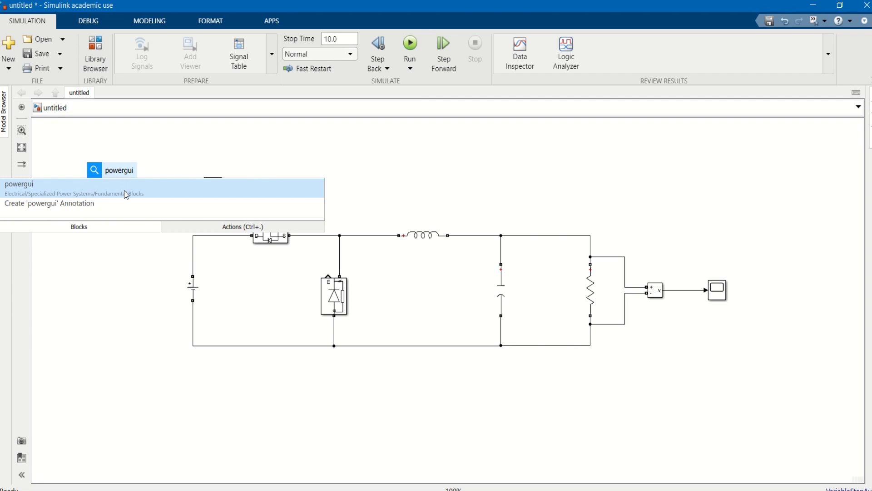
pyautogui.click(124, 190)
pyautogui.moveTo(133, 168); pyautogui.dragTo(118, 162)
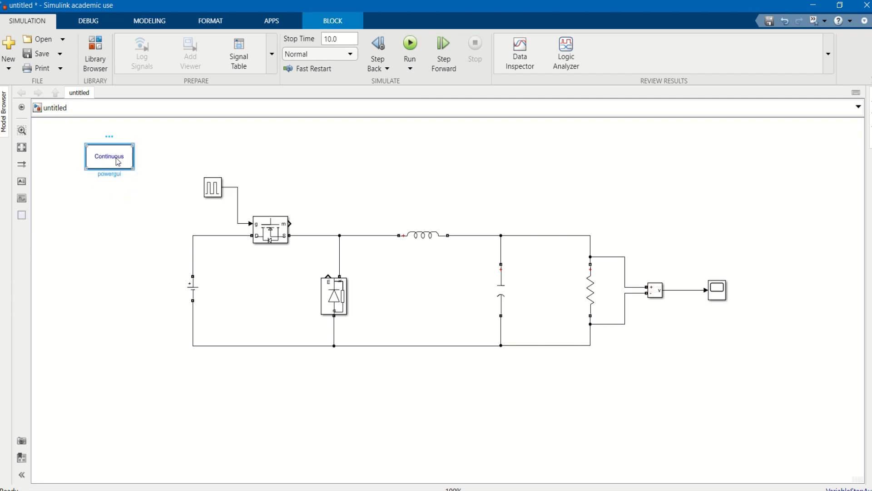
pyautogui.doubleClick(118, 161)
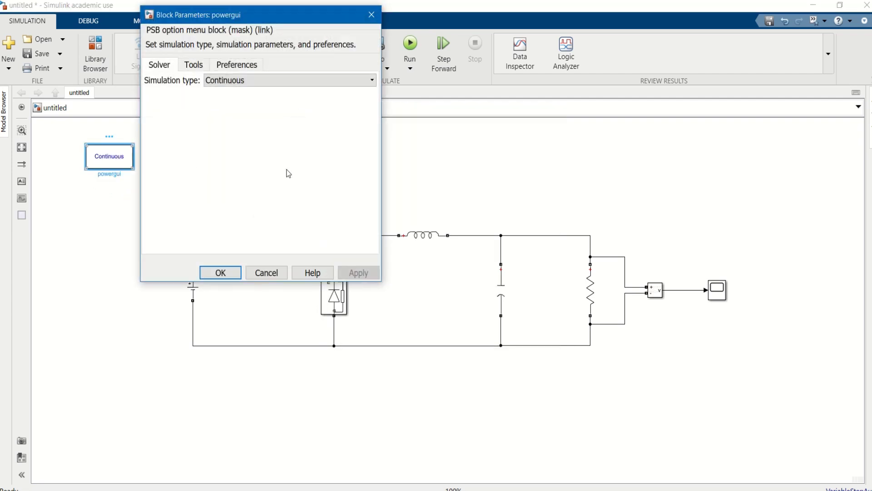
pyautogui.click(287, 86)
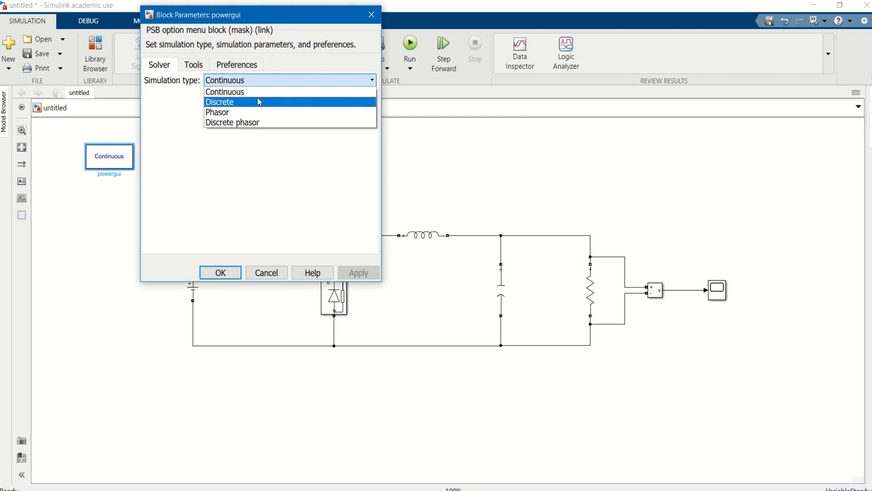
pyautogui.click(286, 100)
pyautogui.click(417, 271)
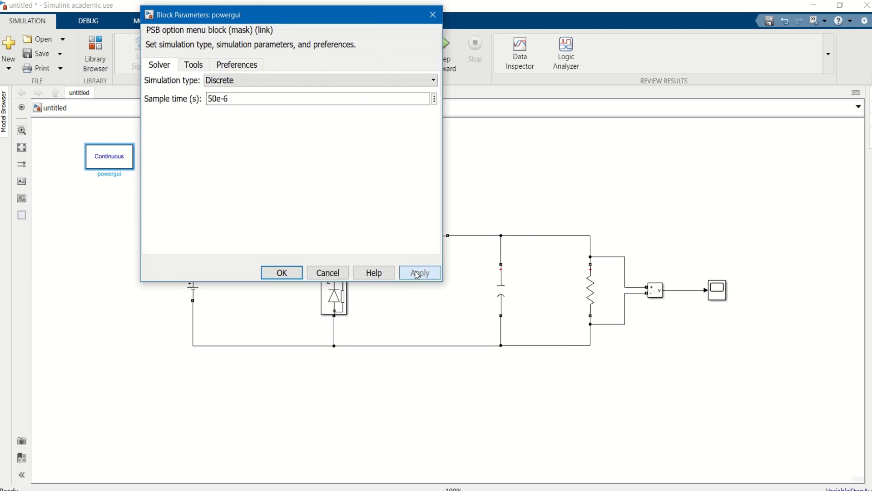
pyautogui.click(274, 271)
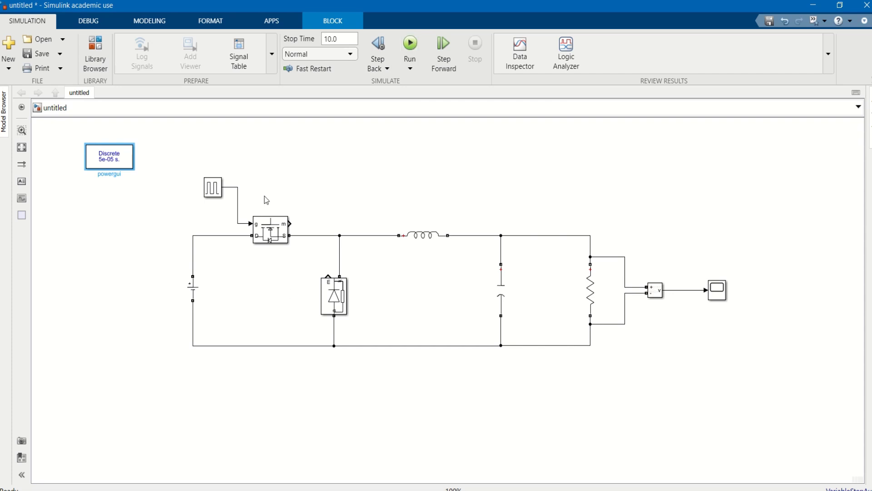
# - Set the inductor's inductance to 3e-3 H
pyautogui.click(410, 237)
pyautogui.doubleClick(418, 240)
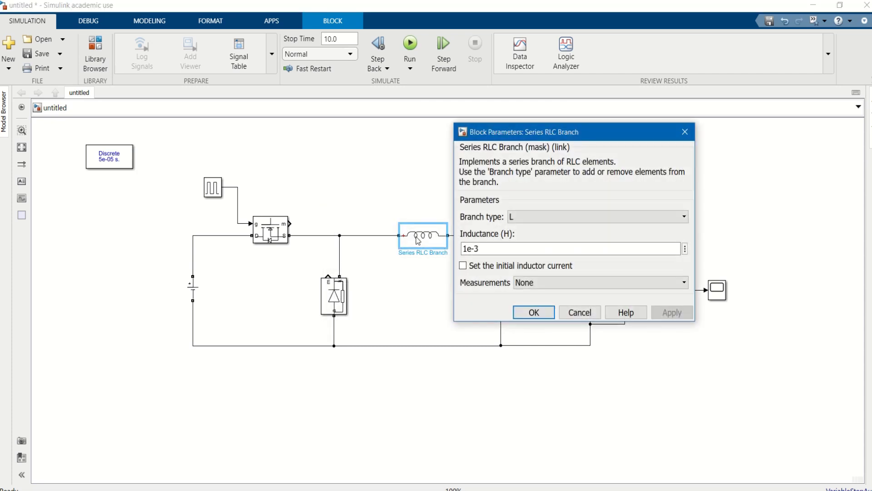
pyautogui.click(467, 250)
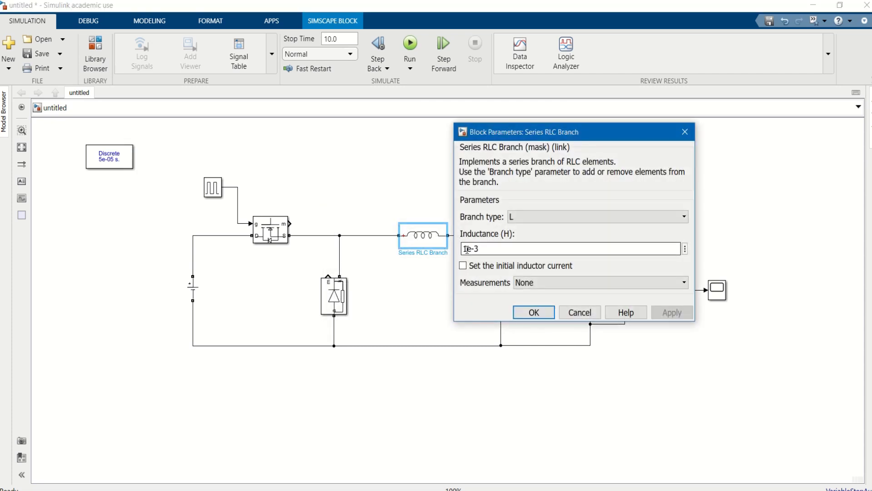
pyautogui.press('BackSpace')
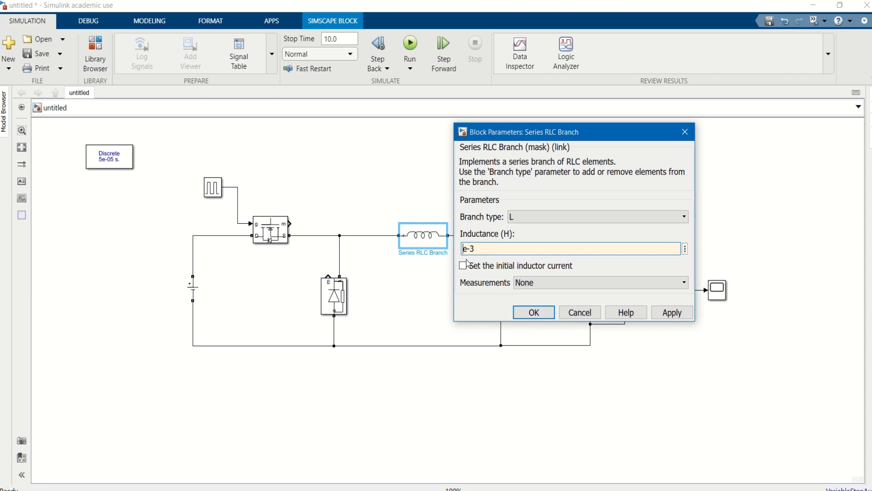
pyautogui.write('3')
pyautogui.click(686, 314)
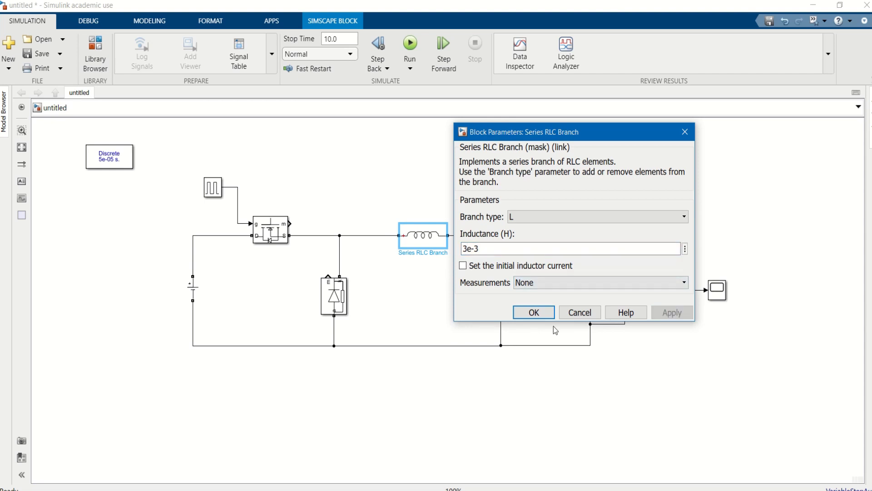
pyautogui.click(545, 314)
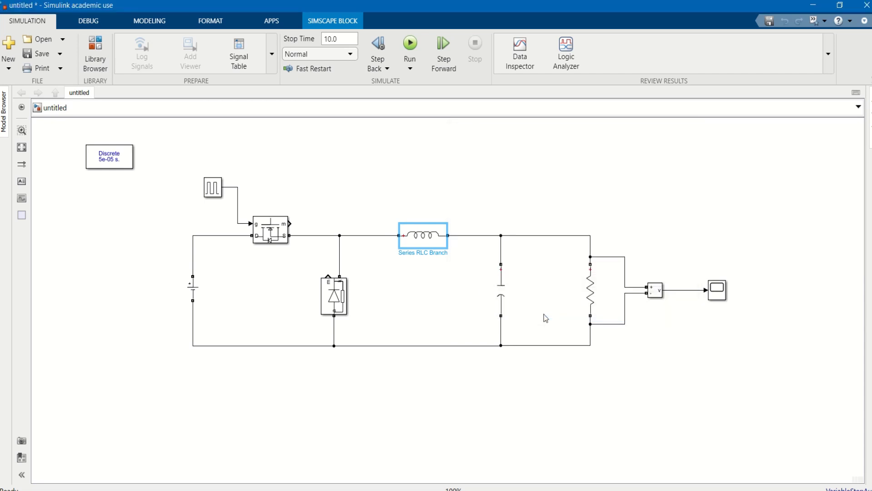
# - Set the DC Voltage Source amplitude to 24 V
pyautogui.click(199, 289)
pyautogui.doubleClick(194, 290)
pyautogui.doubleClick(222, 290)
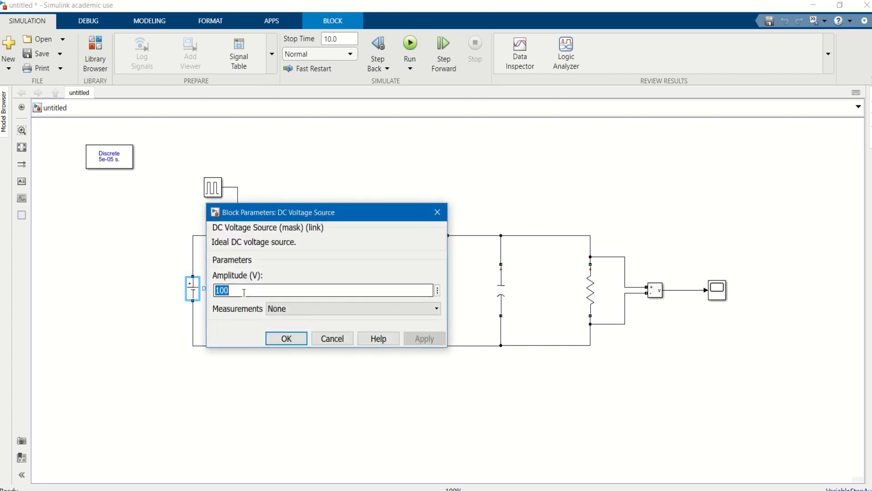
pyautogui.write('24')
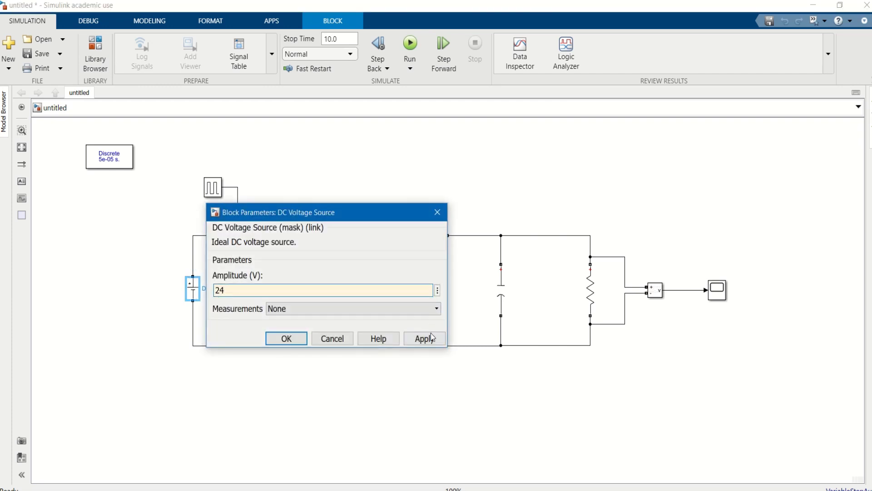
pyautogui.click(420, 337)
pyautogui.click(288, 338)
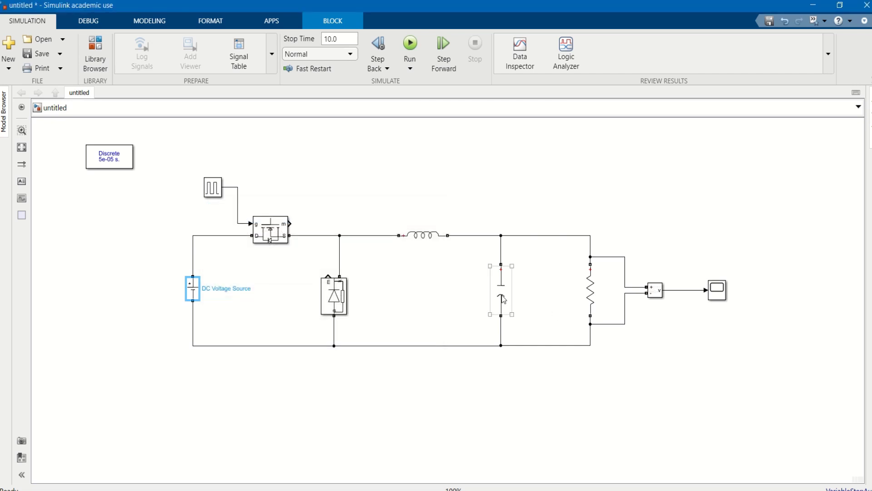
# - Set the capacitor's capacitance to 16e-06 F
pyautogui.click(501, 295)
pyautogui.doubleClick(501, 295)
pyautogui.doubleClick(559, 306)
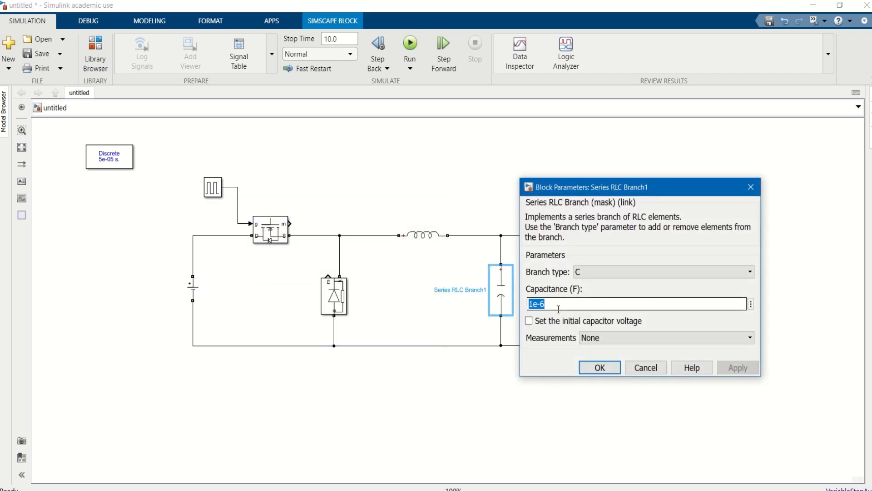
pyautogui.write('16')
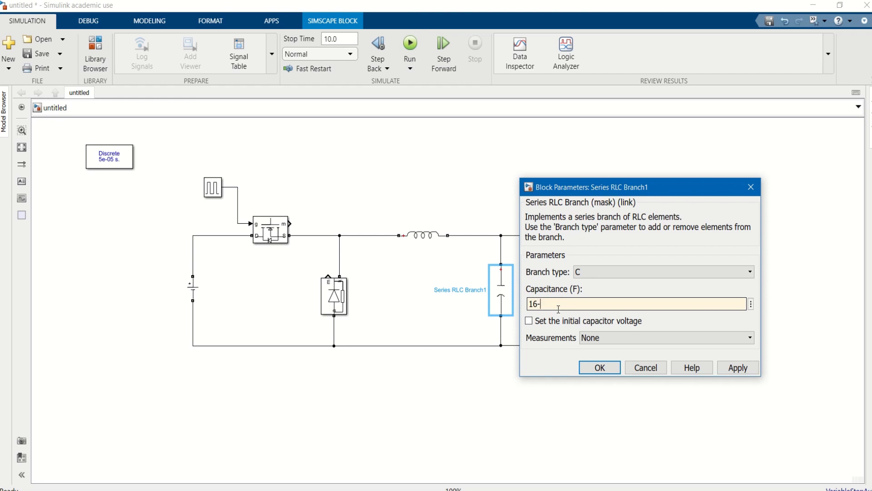
pyautogui.write('e-')
pyautogui.write('06')
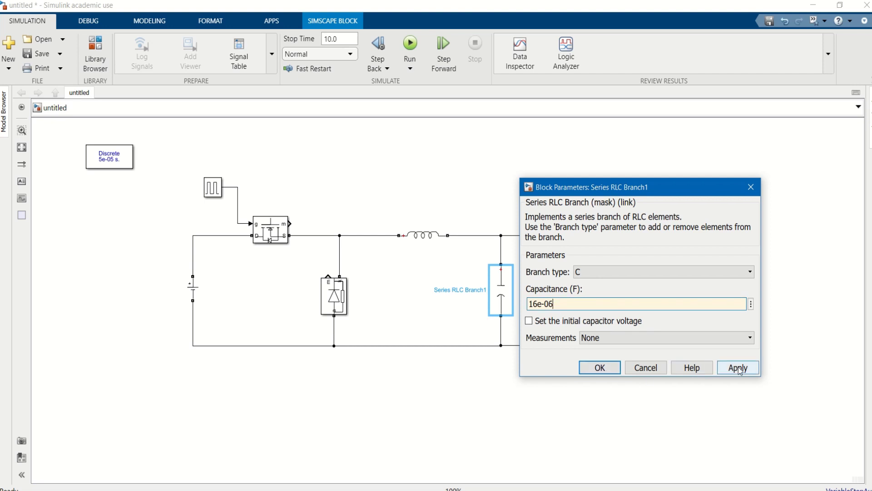
pyautogui.click(737, 367)
pyautogui.click(598, 369)
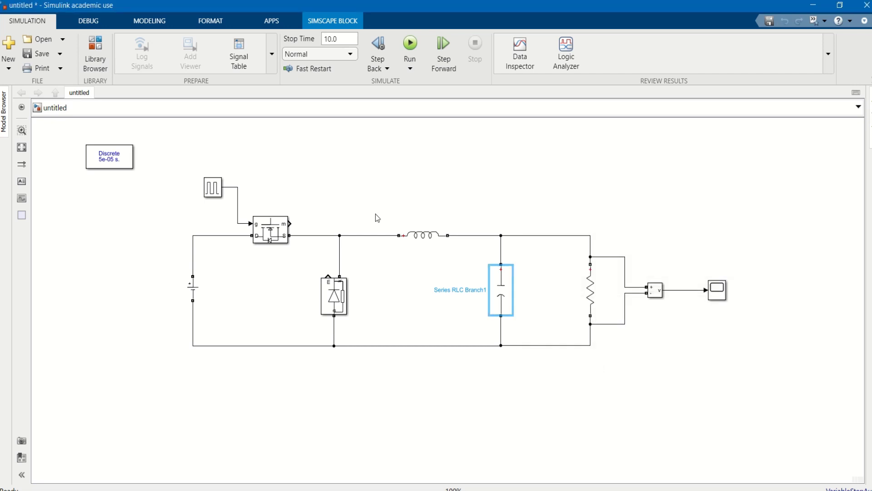
# - Give the Pulse Generator period 1/5000 and pulse width 50, and apply
pyautogui.doubleClick(216, 190)
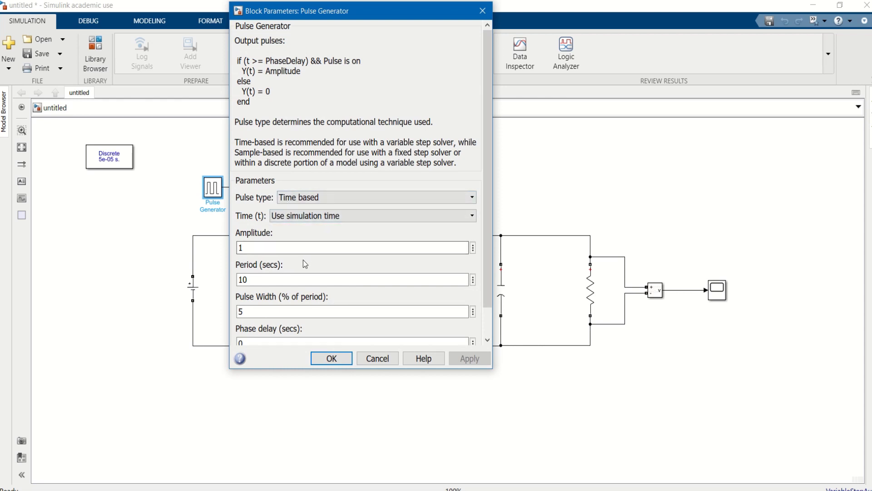
pyautogui.click(250, 280)
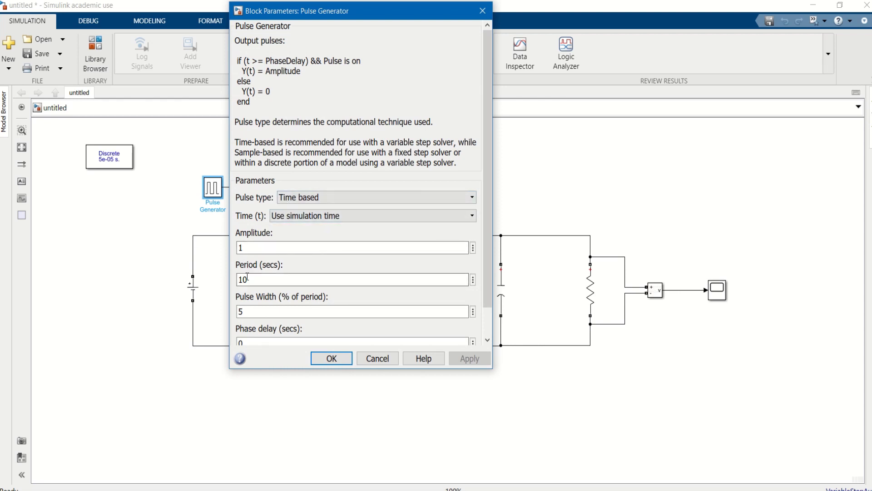
pyautogui.doubleClick(251, 280)
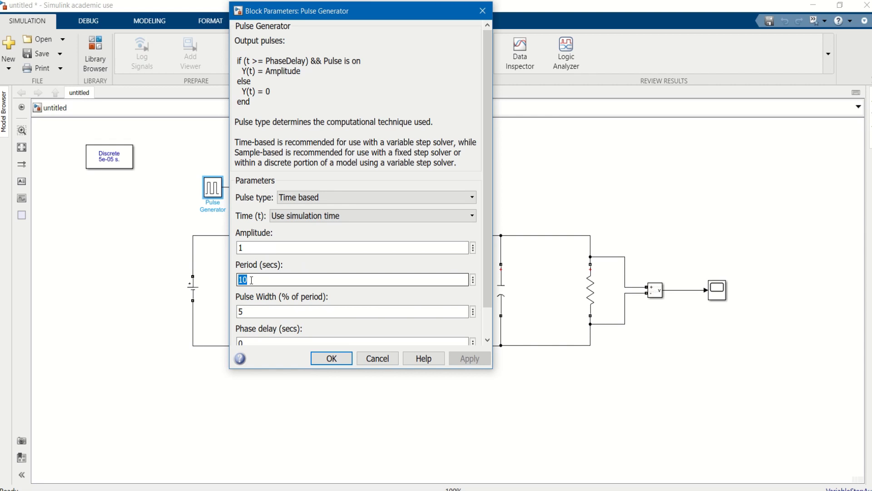
pyautogui.write('1/50')
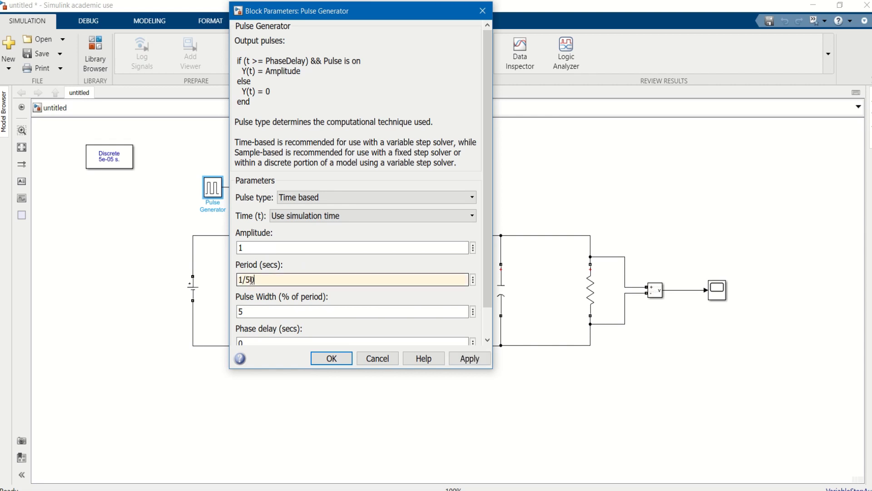
pyautogui.write('00')
pyautogui.doubleClick(259, 311)
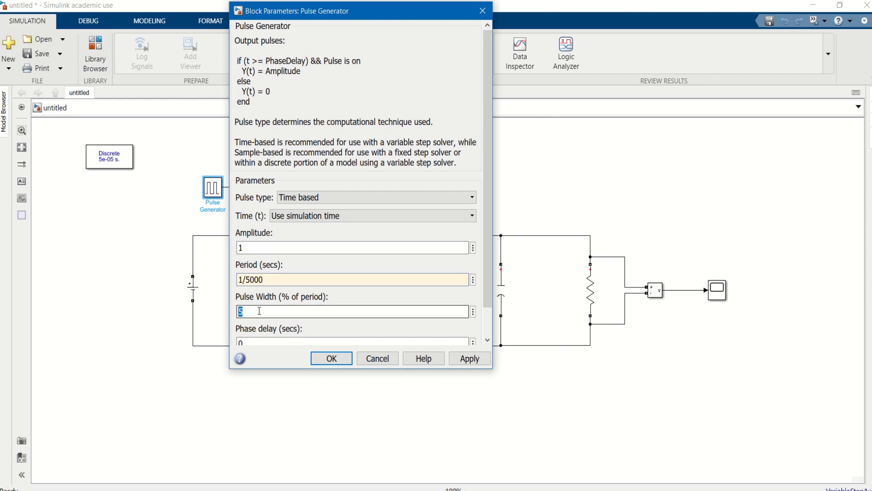
pyautogui.write('50')
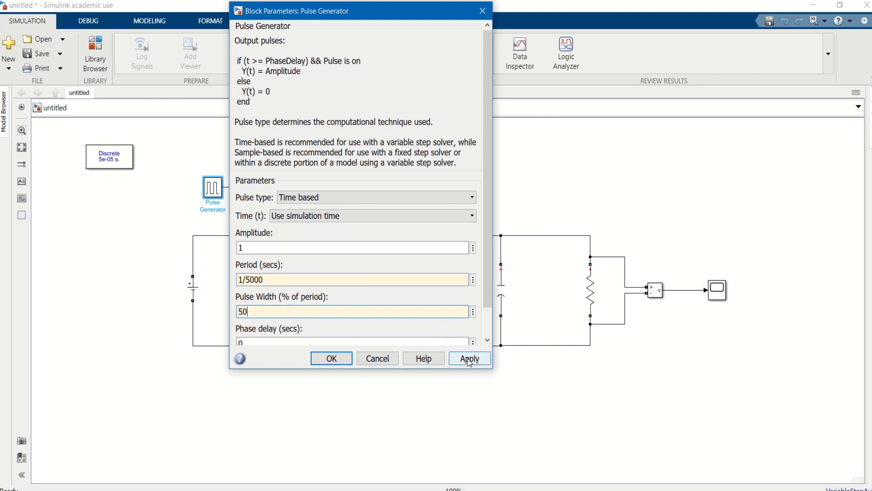
pyautogui.click(468, 357)
pyautogui.click(317, 358)
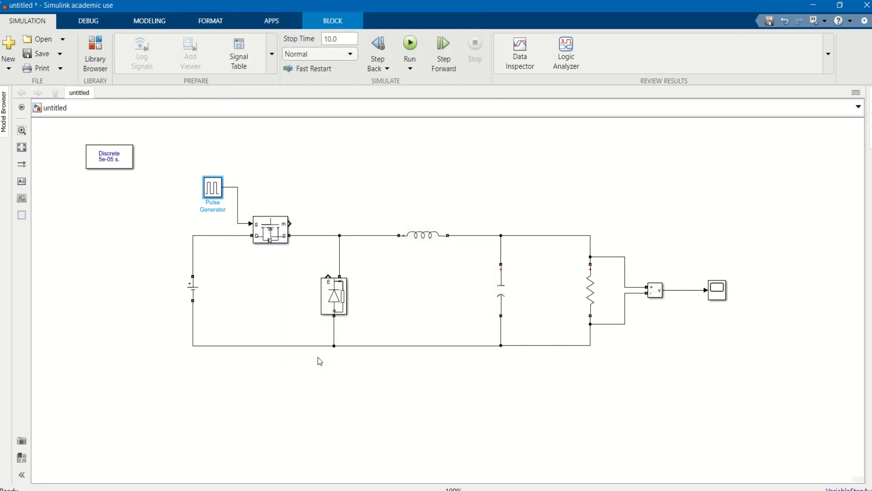
# - Edit the load resistor's 100-ohm value (left at 1 ohm), then run the buck converter simulation to completion
pyautogui.doubleClick(584, 292)
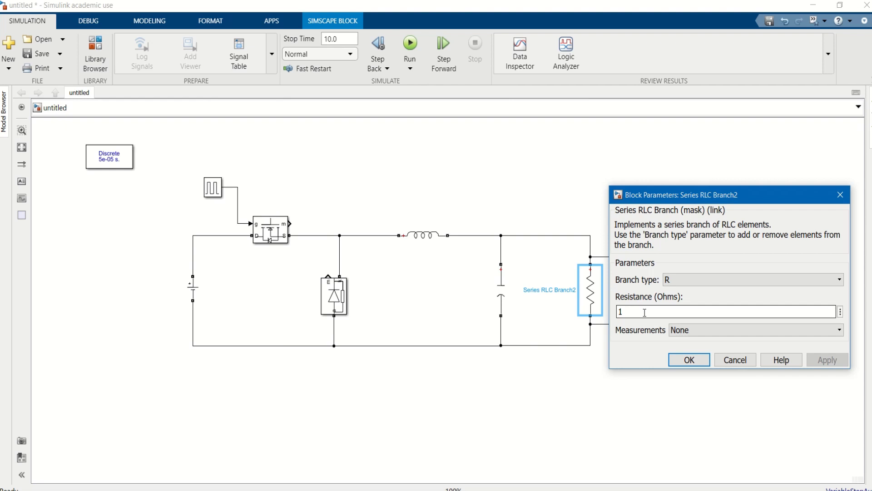
pyautogui.doubleClick(645, 312)
pyautogui.write('1')
pyautogui.write('00')
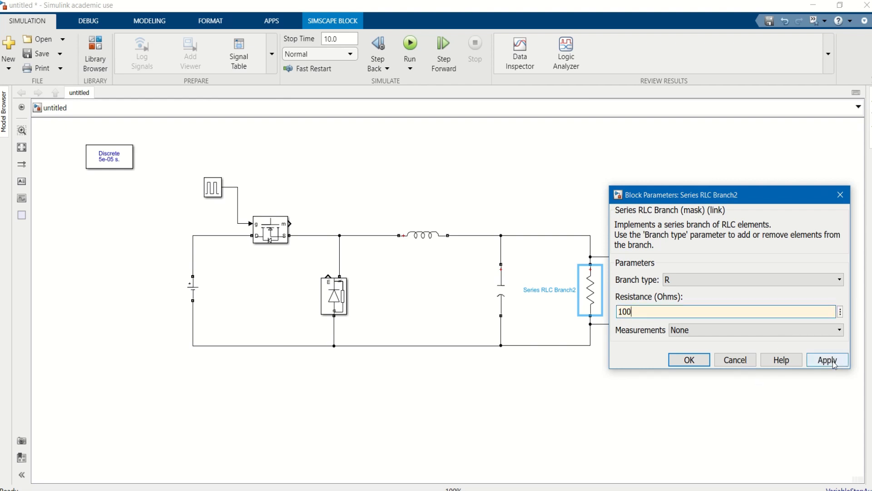
pyautogui.click(826, 360)
pyautogui.click(684, 361)
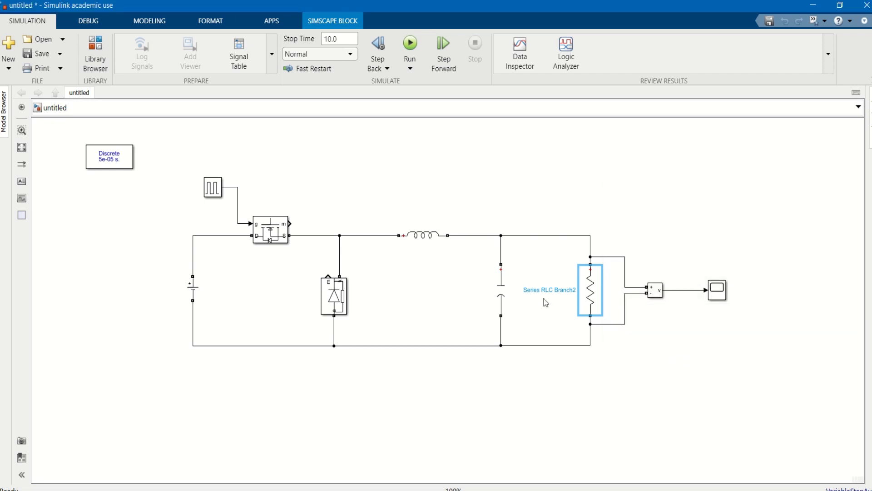
pyautogui.click(411, 45)
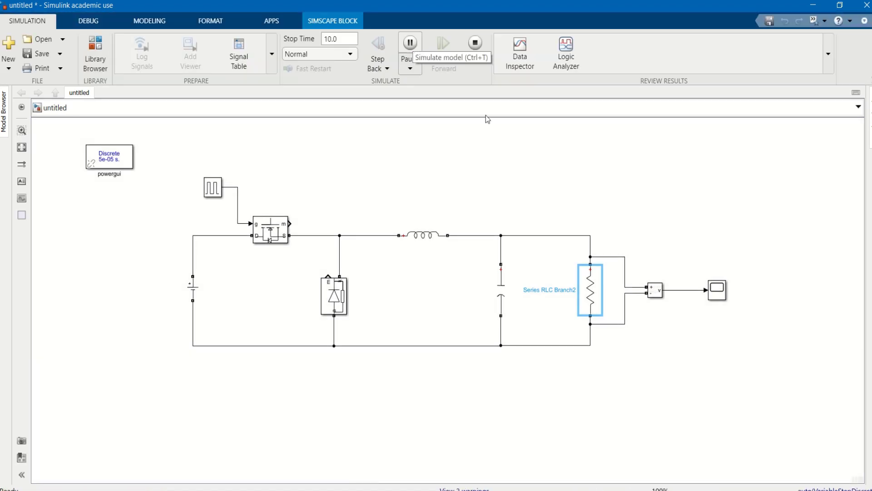
pyautogui.click(718, 294)
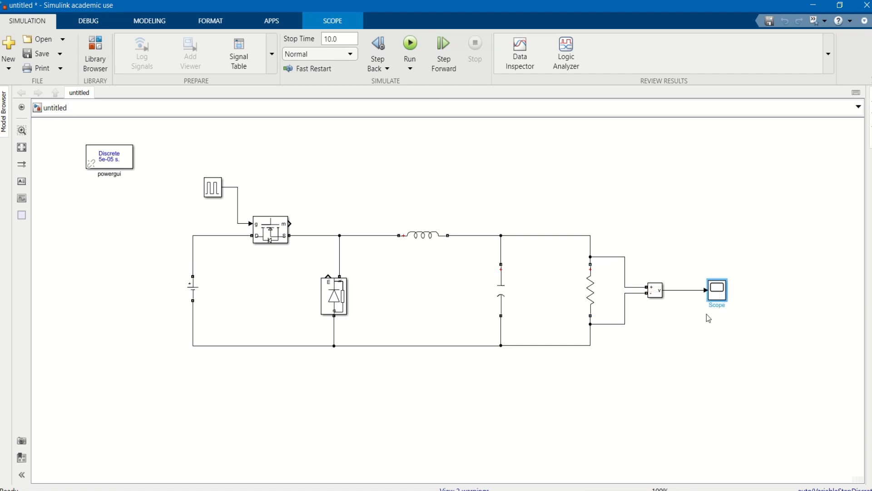
pyautogui.doubleClick(712, 296)
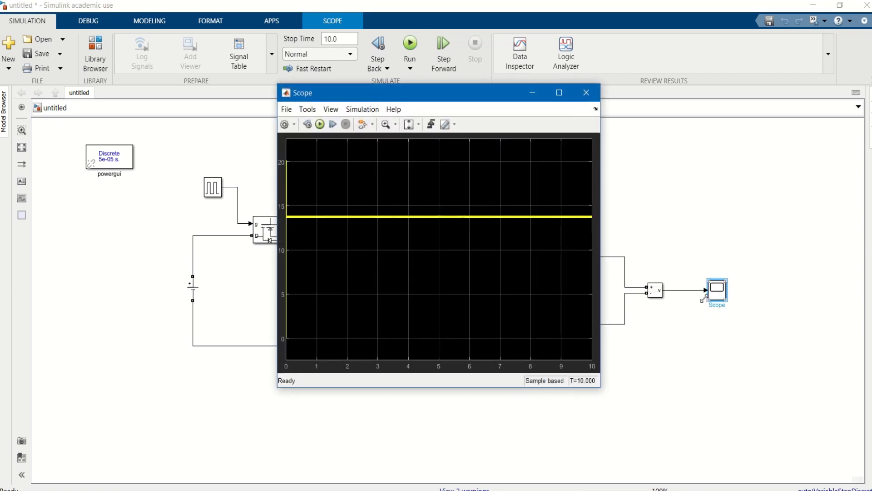
pyautogui.click(559, 93)
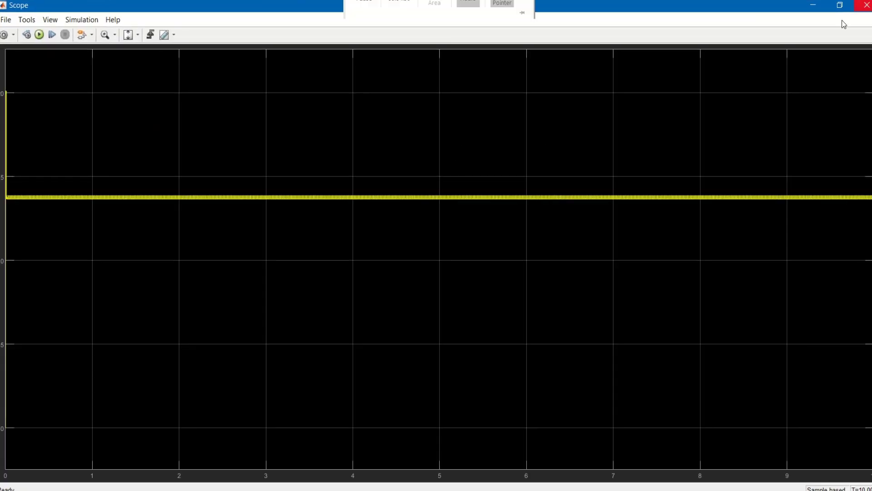
pyautogui.click(840, 5)
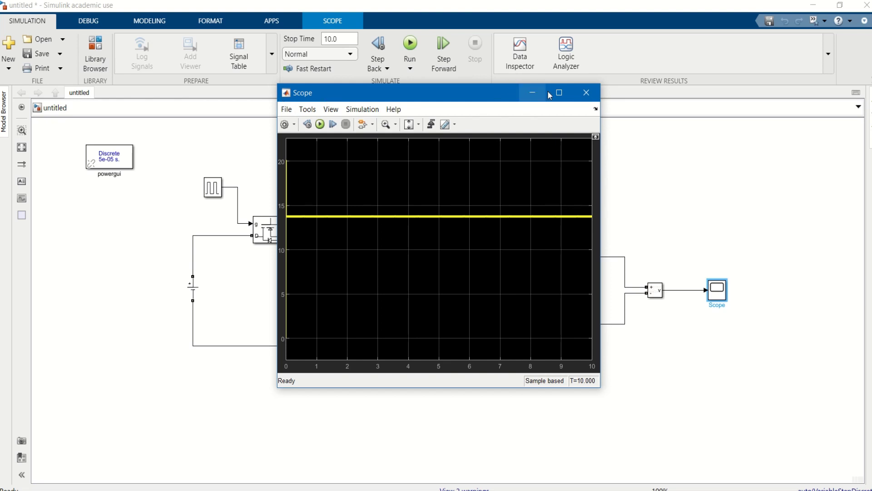
pyautogui.click(585, 91)
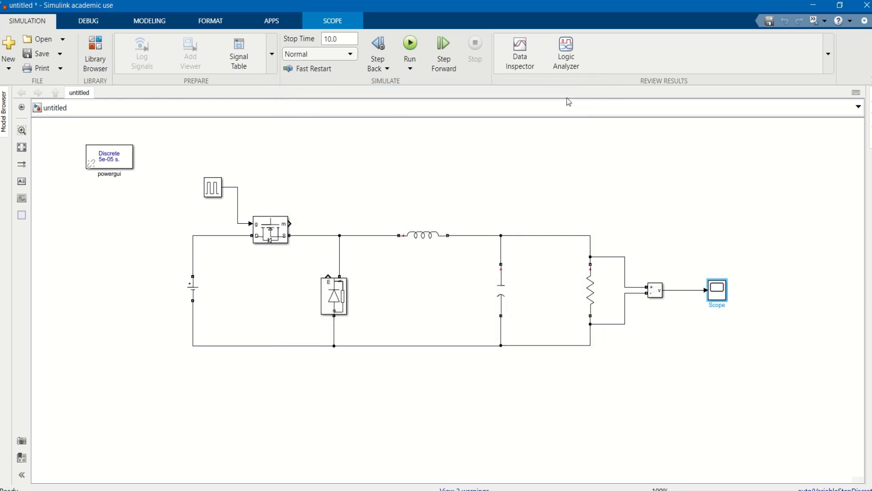